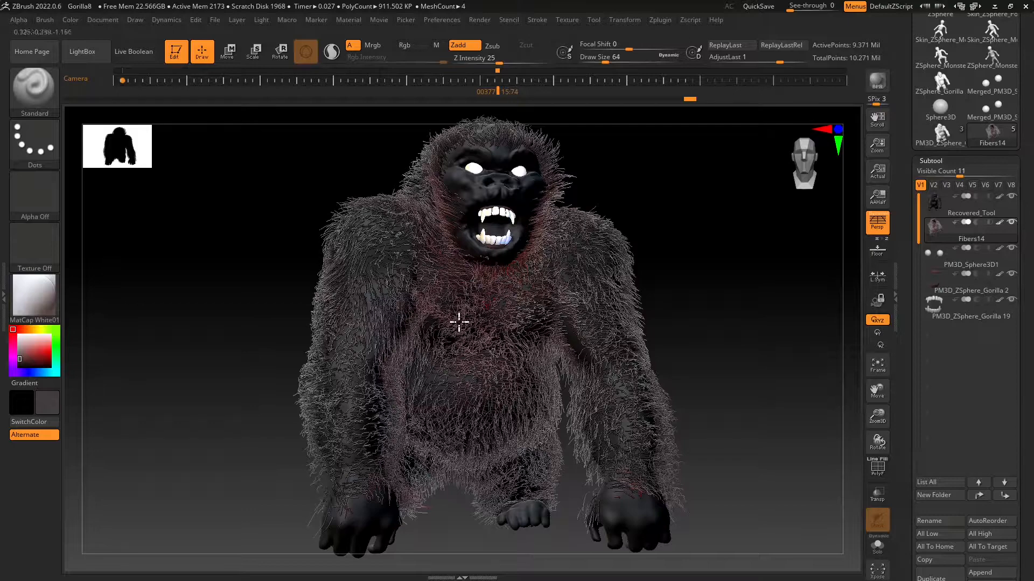
Switch to File Explorer and view the furry gorilla preview images Lesson 17c through Lesson 17f.
{"action": "key", "text": "alt+Tab"}
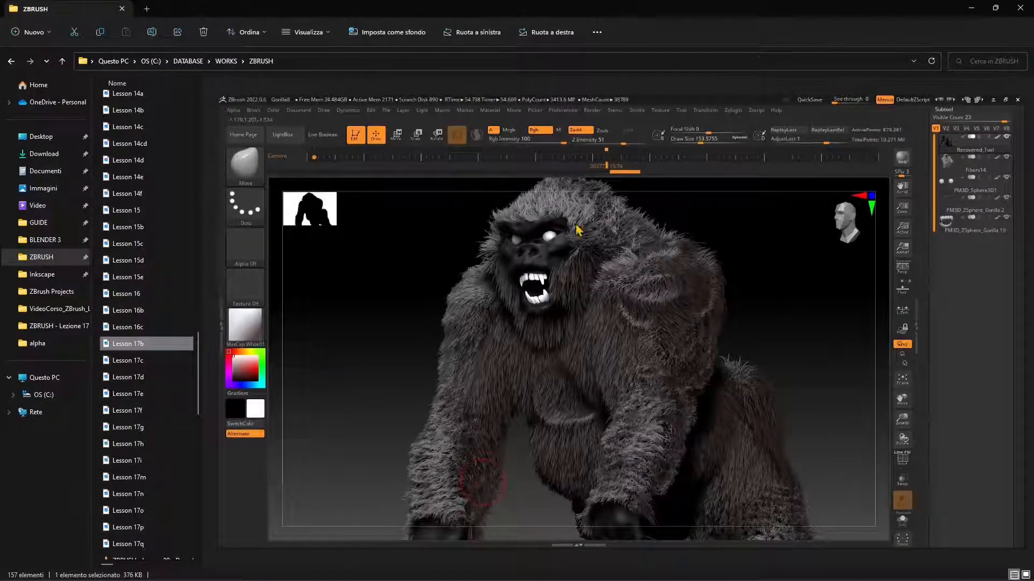
{"action": "left_click", "coordinate": [155, 360]}
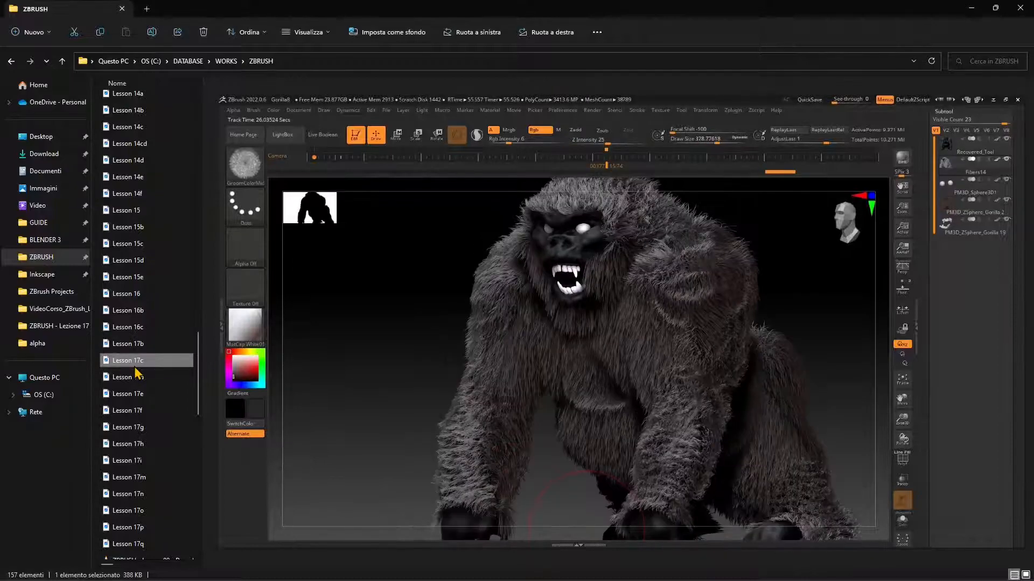
{"action": "key", "text": "Down"}
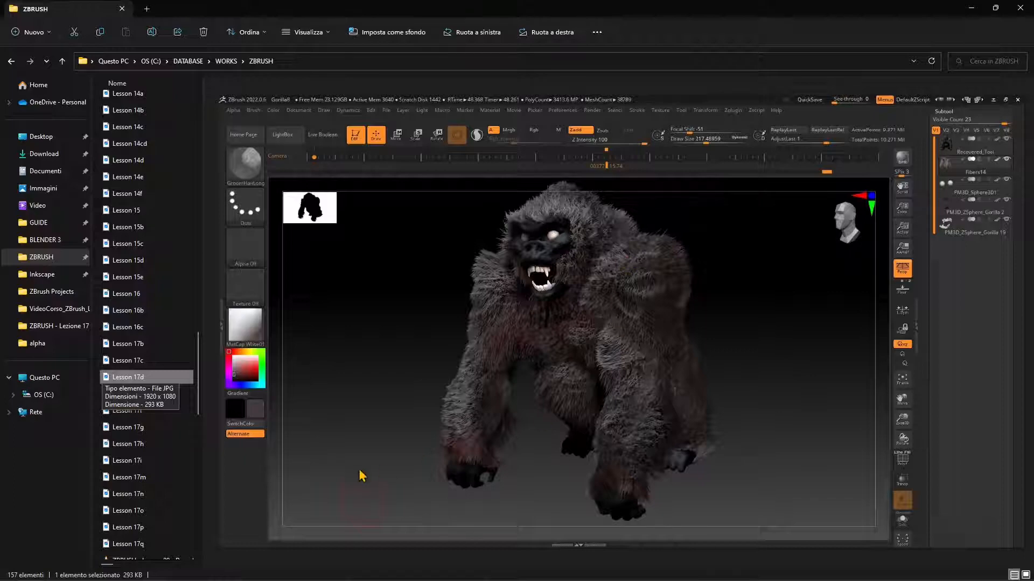
{"action": "key", "text": "Down"}
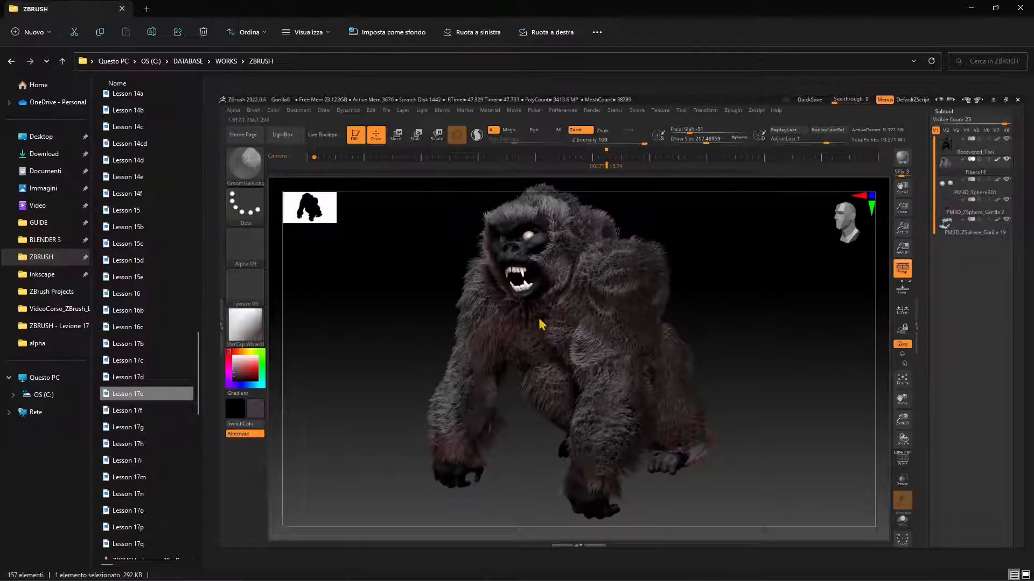
{"action": "key", "text": "Down"}
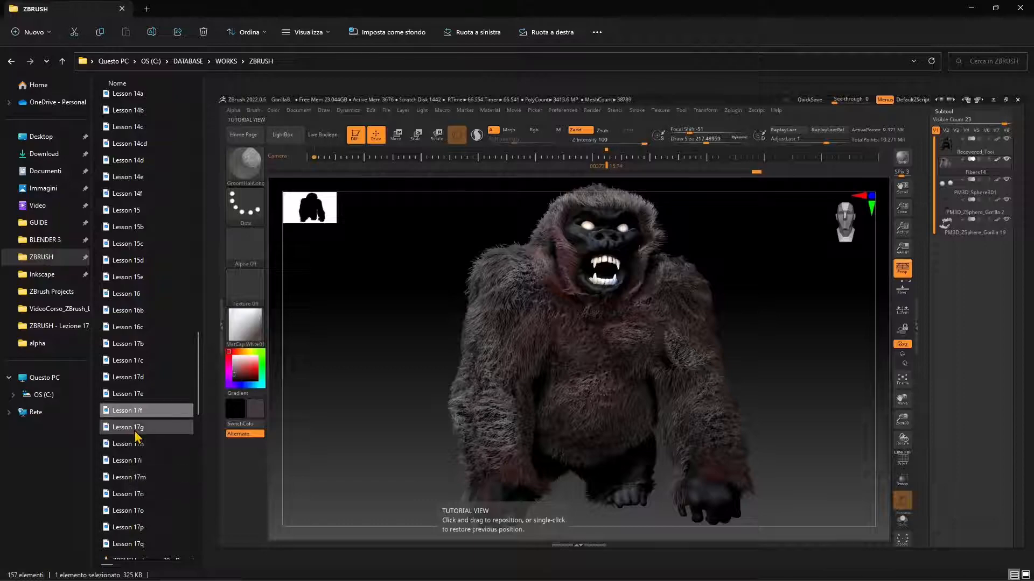
View the MicroPoly clothing and armour preview images from Lesson 17g onward and return to ZBrush.
{"action": "left_click", "coordinate": [135, 430]}
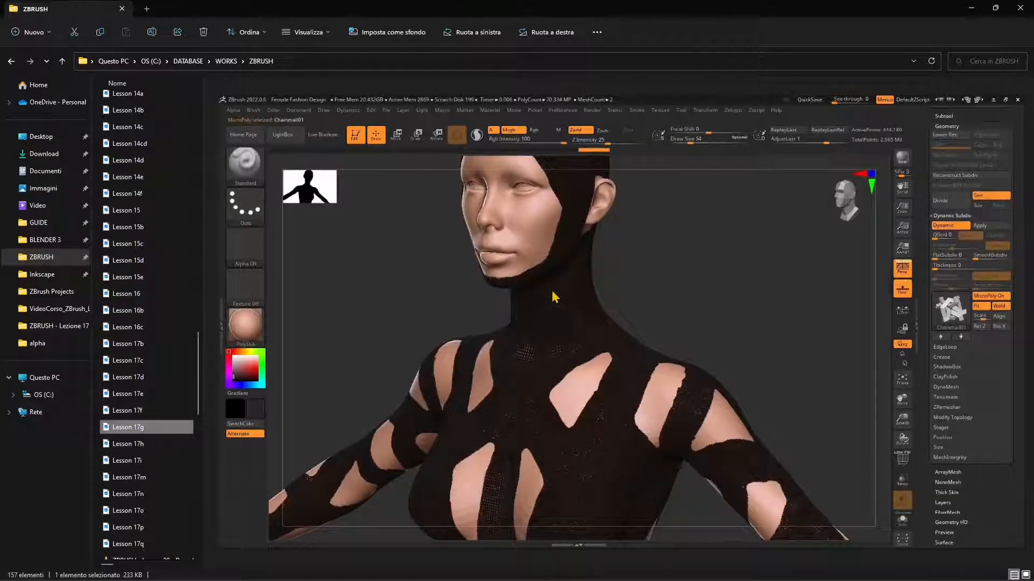
{"action": "key", "text": "Down"}
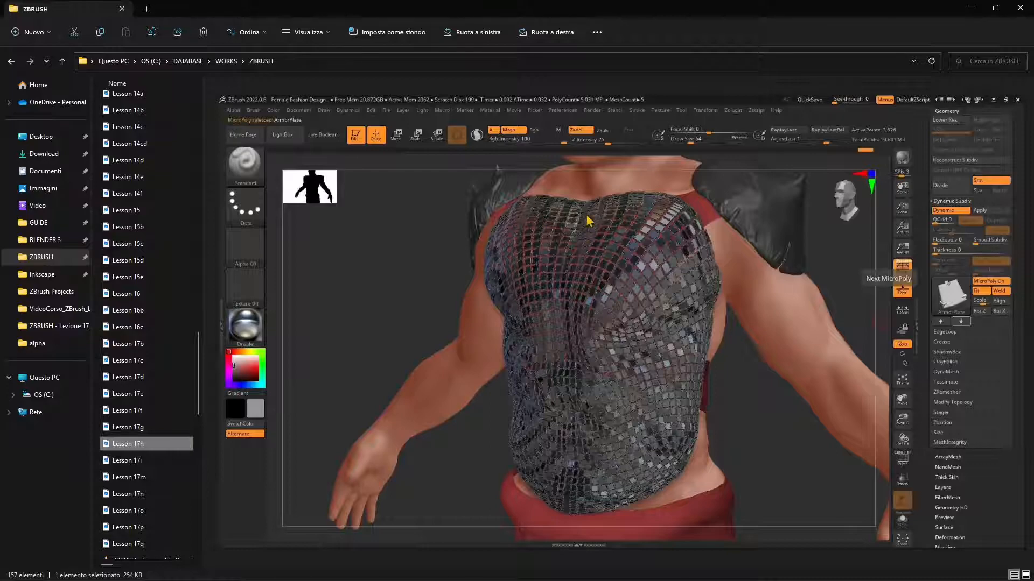
{"action": "key", "text": "Down"}
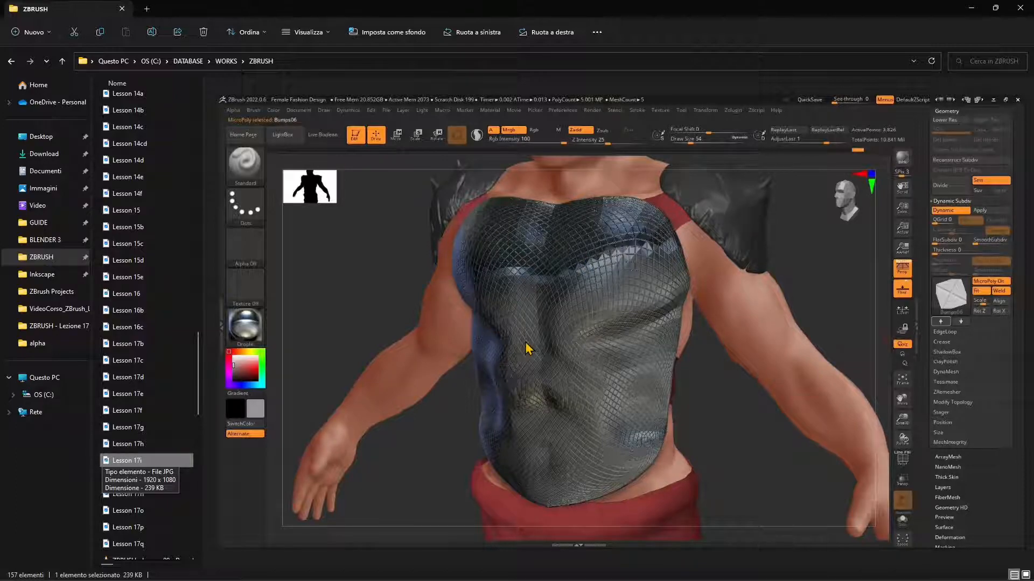
{"action": "key", "text": "Down"}
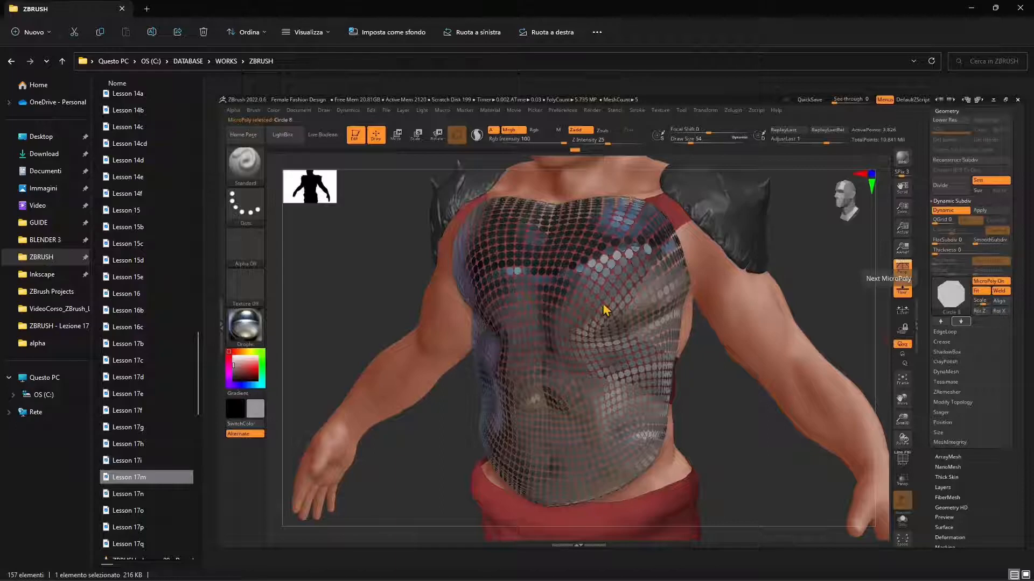
{"action": "key", "text": "Down"}
{"action": "key", "text": "Down"}
{"action": "key", "text": "Down"}
{"action": "key", "text": "Down"}
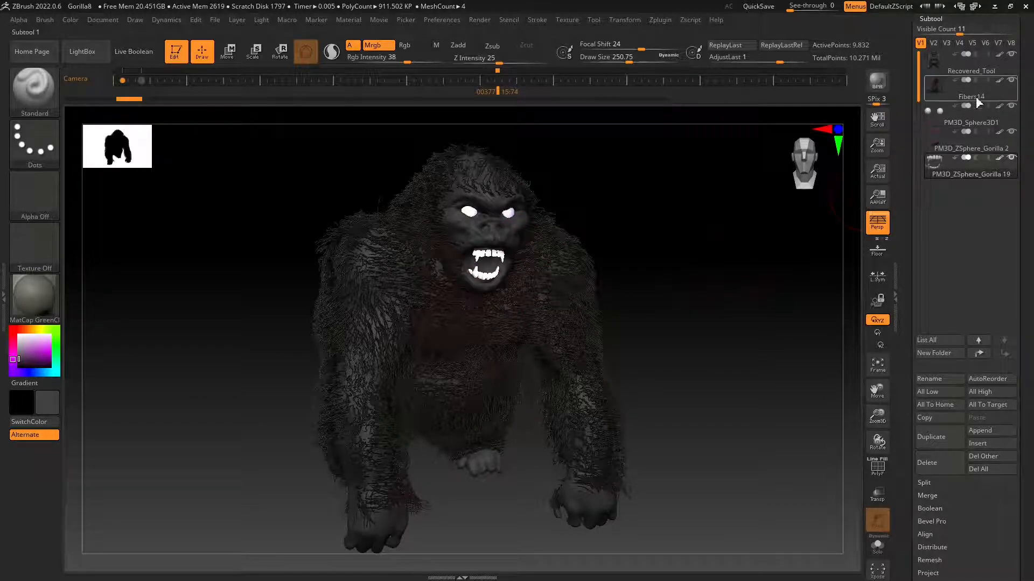
Hide the Fibers14 fur subtool and inspect the bare gorilla body from several angles.
{"action": "mouse_move", "coordinate": [1011, 85]}
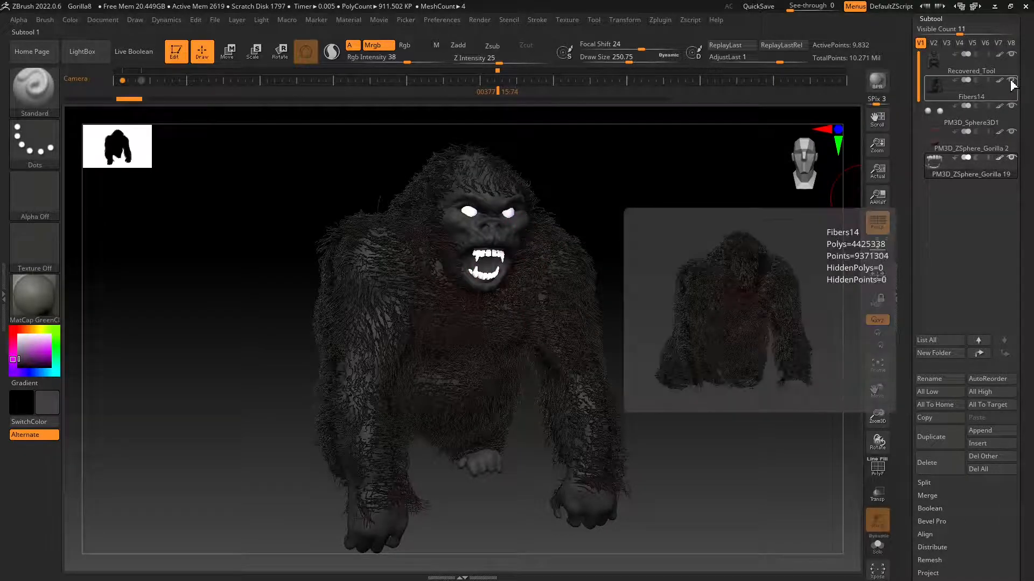
{"action": "left_click", "coordinate": [1012, 81]}
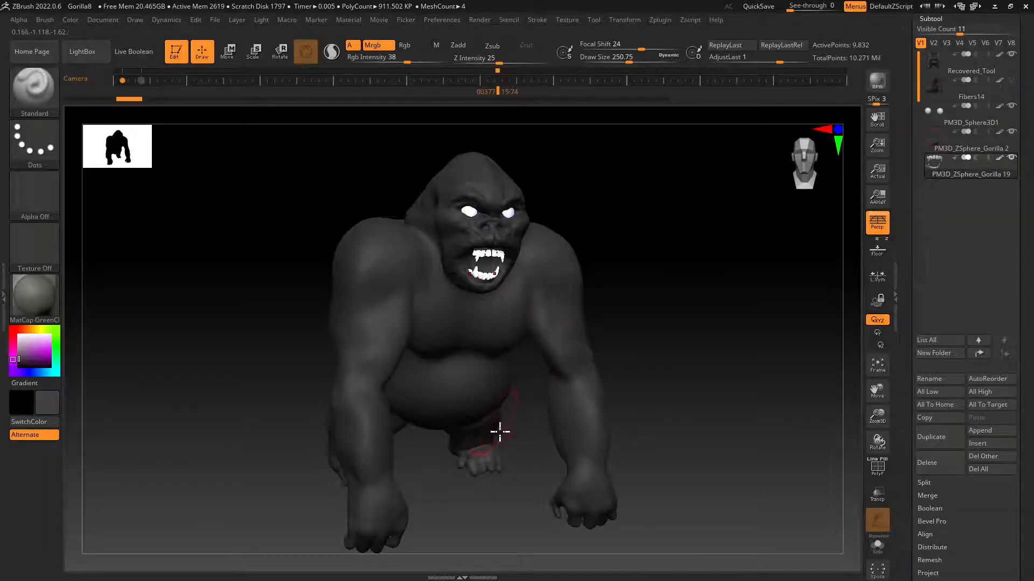
{"action": "mouse_move", "coordinate": [499, 432]}
{"action": "right_mouse_down"}
{"action": "mouse_move", "coordinate": [558, 415]}
{"action": "mouse_move", "coordinate": [540, 418]}
{"action": "mouse_move", "coordinate": [575, 433]}
{"action": "mouse_move", "coordinate": [436, 406]}
{"action": "mouse_move", "coordinate": [464, 417]}
{"action": "right_mouse_up"}
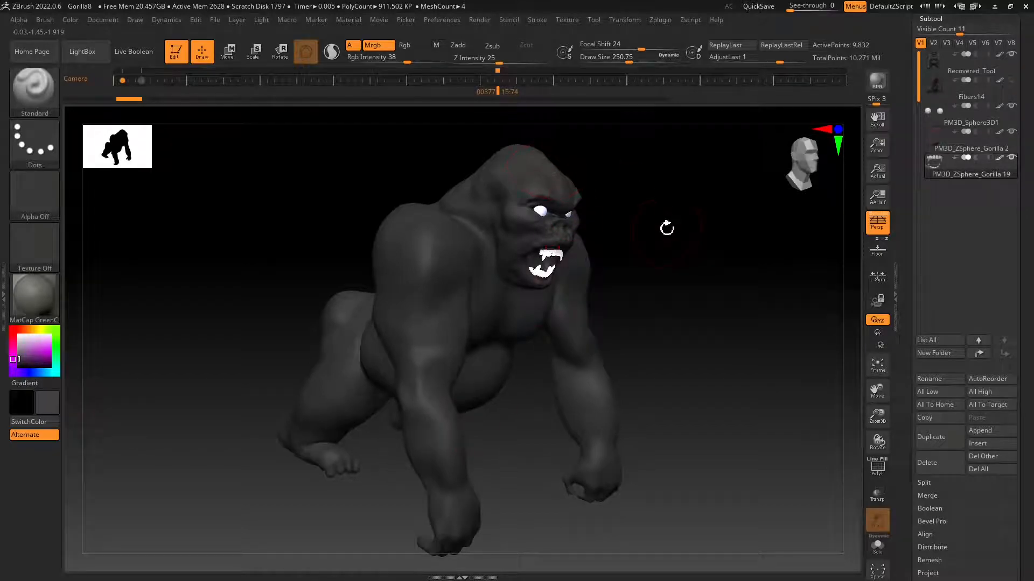
{"action": "mouse_move", "coordinate": [628, 342]}
{"action": "right_mouse_down"}
{"action": "mouse_move", "coordinate": [618, 334]}
{"action": "mouse_move", "coordinate": [647, 345]}
{"action": "right_mouse_up"}
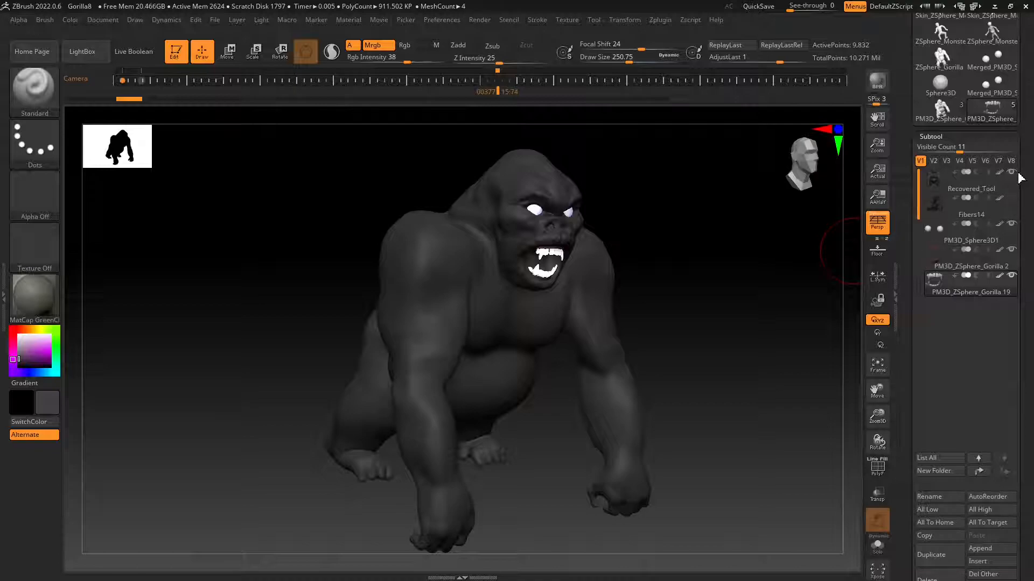
{"action": "left_click_drag", "start_coordinate": [637, 339], "coordinate": [593, 353]}
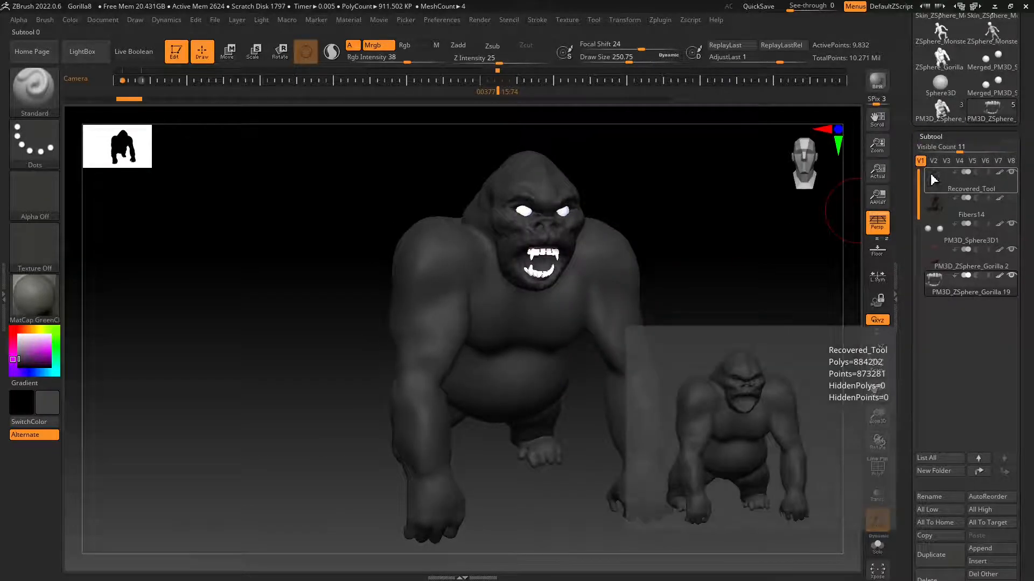
Toggle the visibility of the body, fur, eyes and gums subtools to inspect the gorilla's separate parts.
{"action": "mouse_move", "coordinate": [935, 240]}
{"action": "left_click", "coordinate": [1011, 174]}
{"action": "left_click", "coordinate": [1011, 223]}
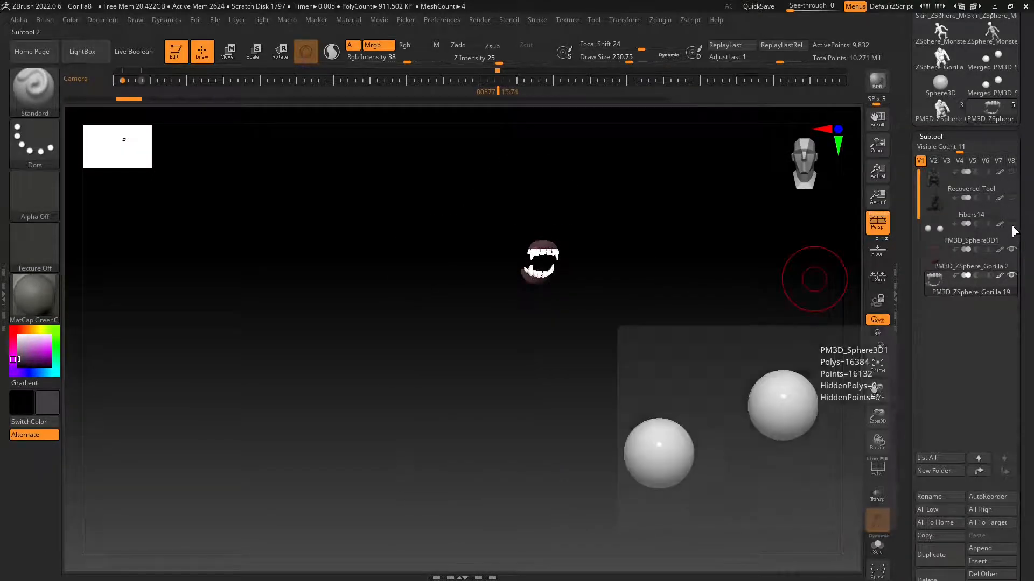
{"action": "left_click", "coordinate": [1011, 250]}
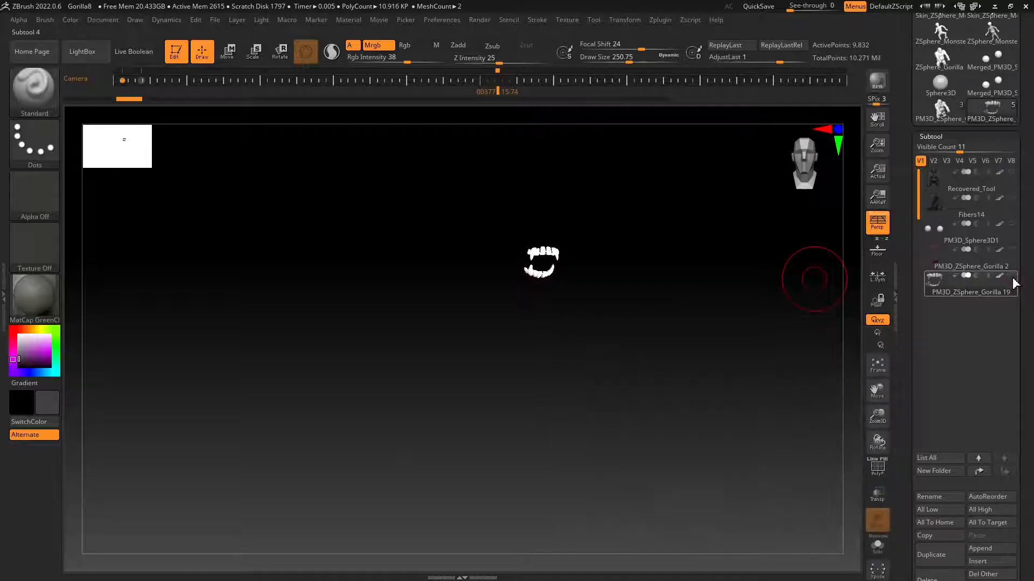
{"action": "left_click", "coordinate": [1011, 224]}
{"action": "left_click", "coordinate": [1011, 250]}
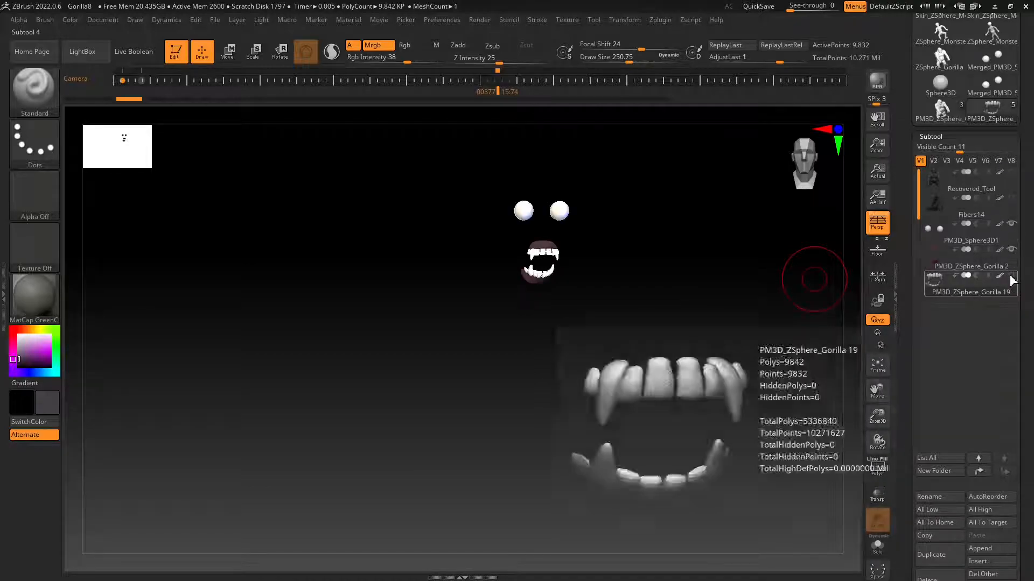
{"action": "left_click", "coordinate": [1010, 198]}
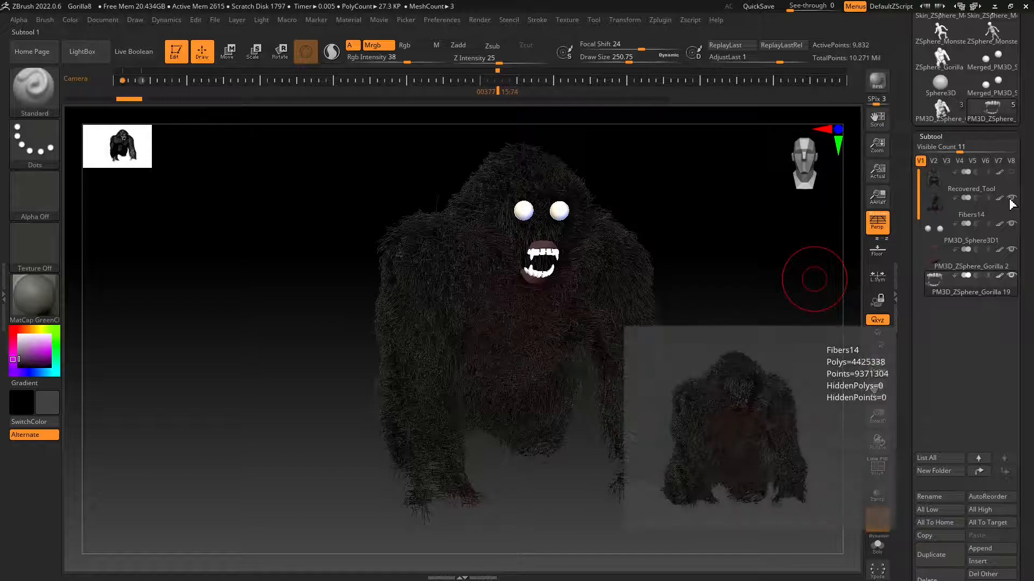
{"action": "left_click", "coordinate": [1010, 199]}
{"action": "left_click", "coordinate": [1012, 173]}
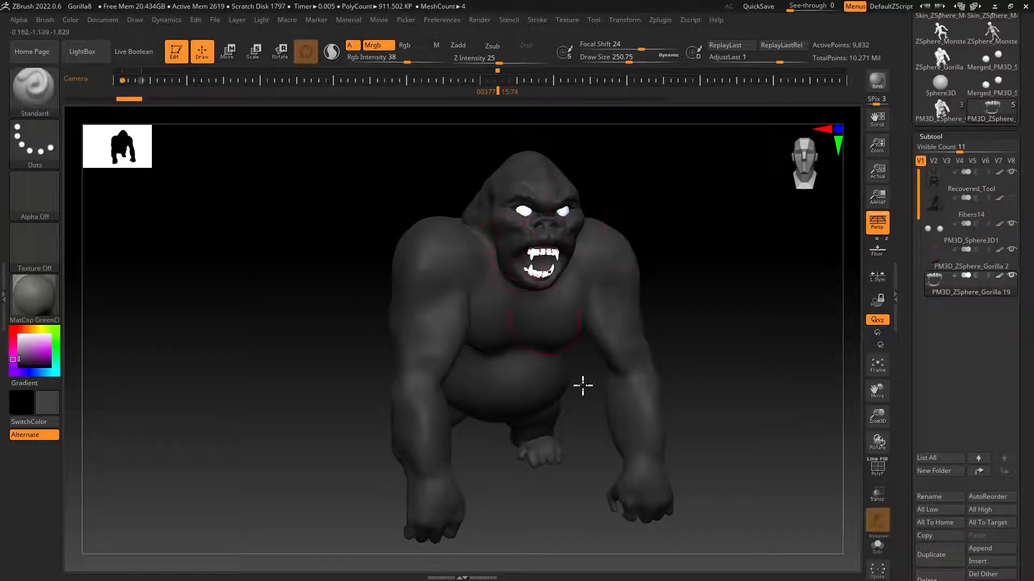
{"action": "right_click_drag", "start_coordinate": [581, 386], "coordinate": [566, 404]}
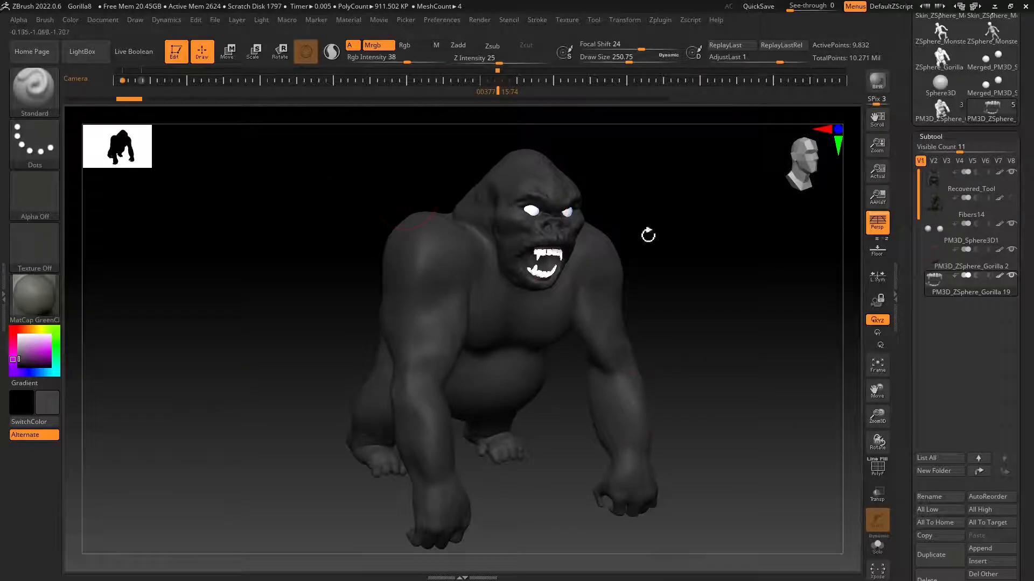
Fill the teeth subtool with a neutral gray using the MatCap GreenClay material.
{"action": "left_click", "coordinate": [50, 299]}
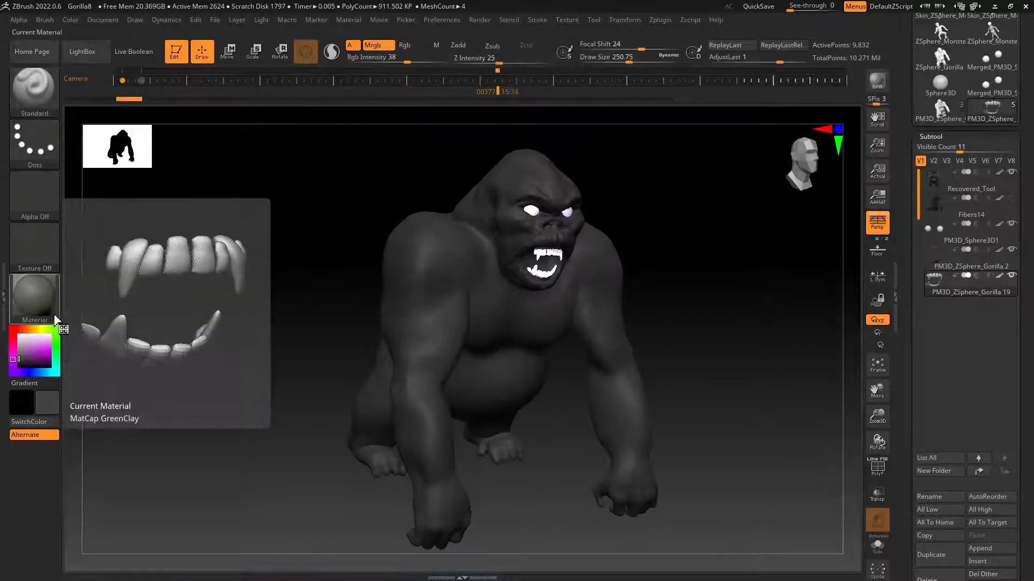
{"action": "left_click_drag", "start_coordinate": [17, 355], "coordinate": [11, 355]}
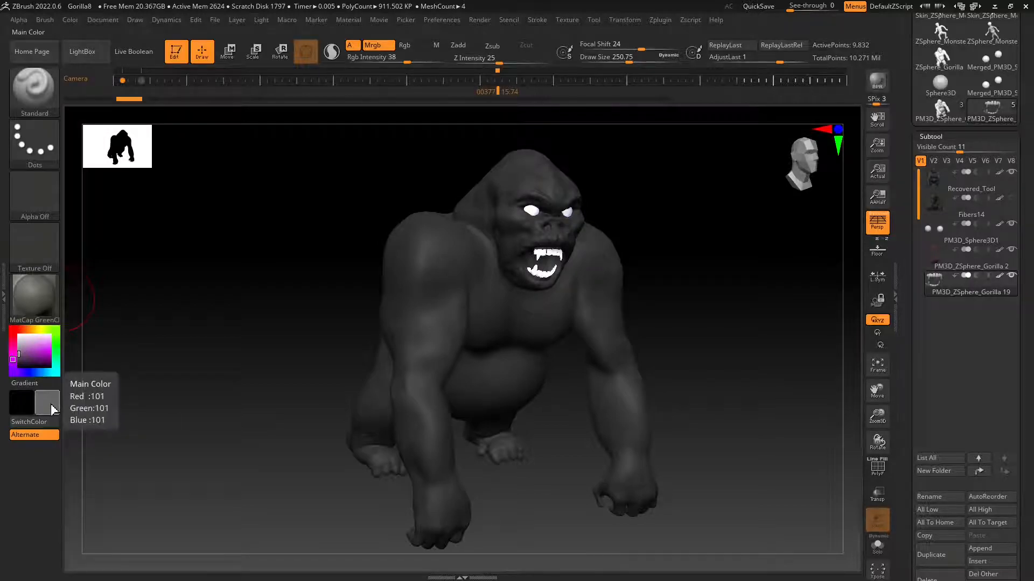
{"action": "left_click", "coordinate": [18, 353]}
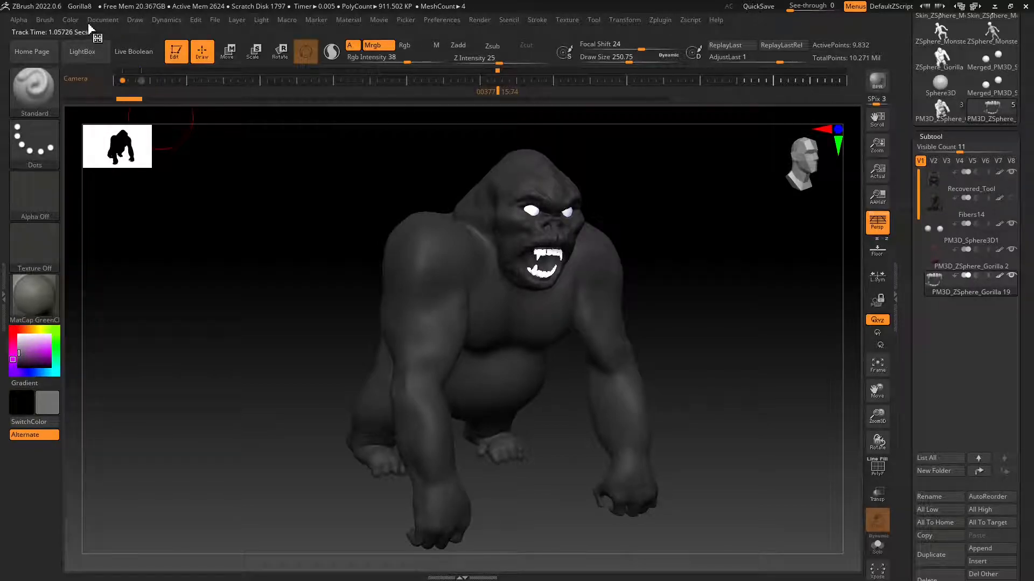
{"action": "left_click", "coordinate": [70, 20]}
{"action": "left_click", "coordinate": [104, 250]}
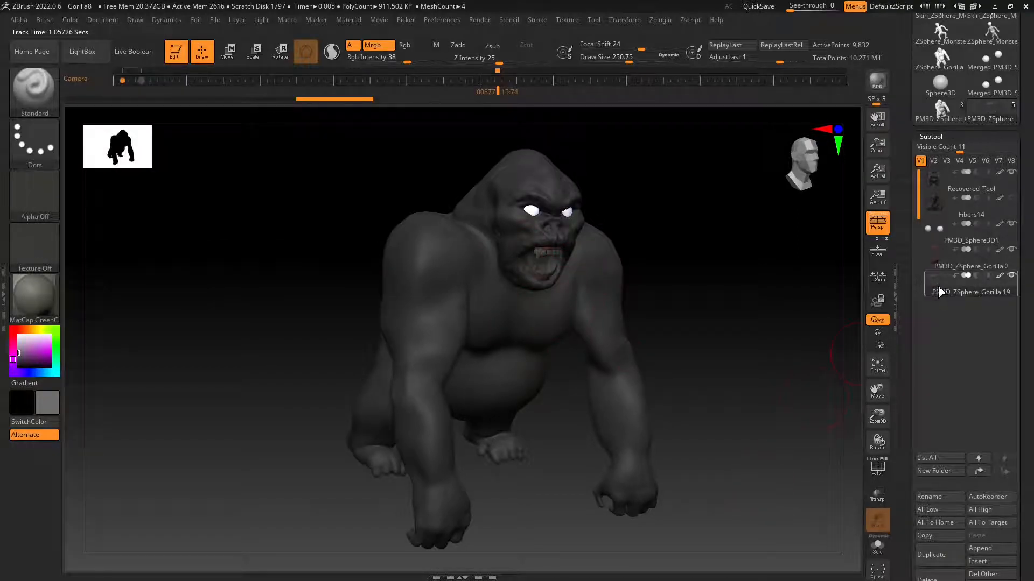
Set the current color to white and fill the teeth subtool, PM3D_ZSphere_Gorilla 19, with it.
{"action": "mouse_move", "coordinate": [935, 293]}
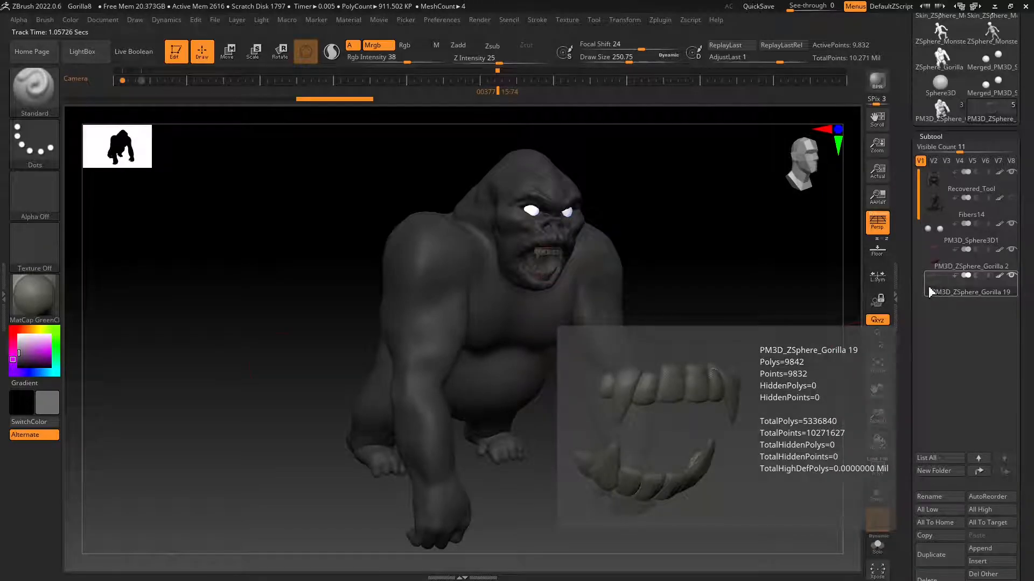
{"action": "left_click_drag", "start_coordinate": [25, 349], "coordinate": [8, 327]}
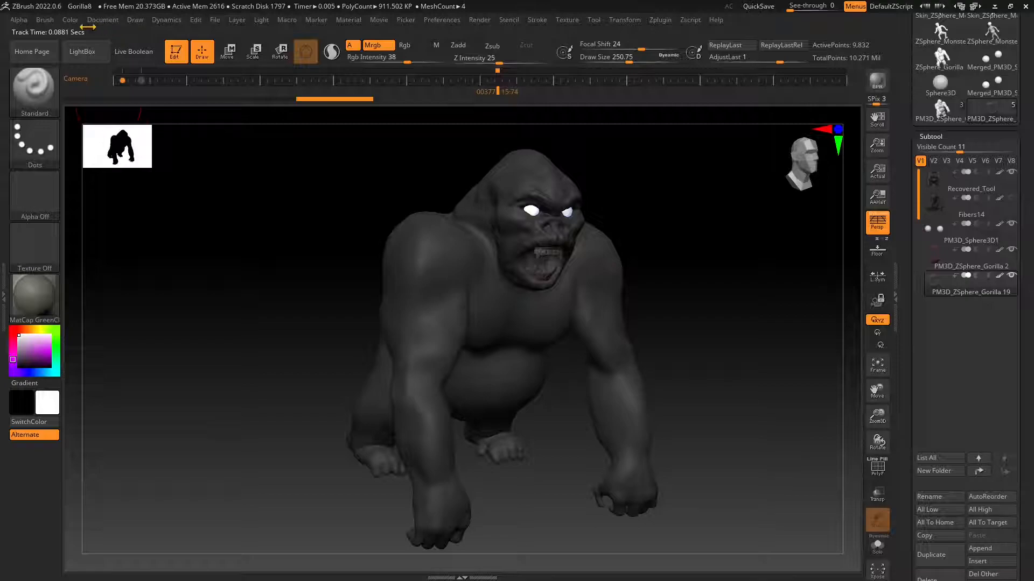
{"action": "left_click", "coordinate": [72, 20]}
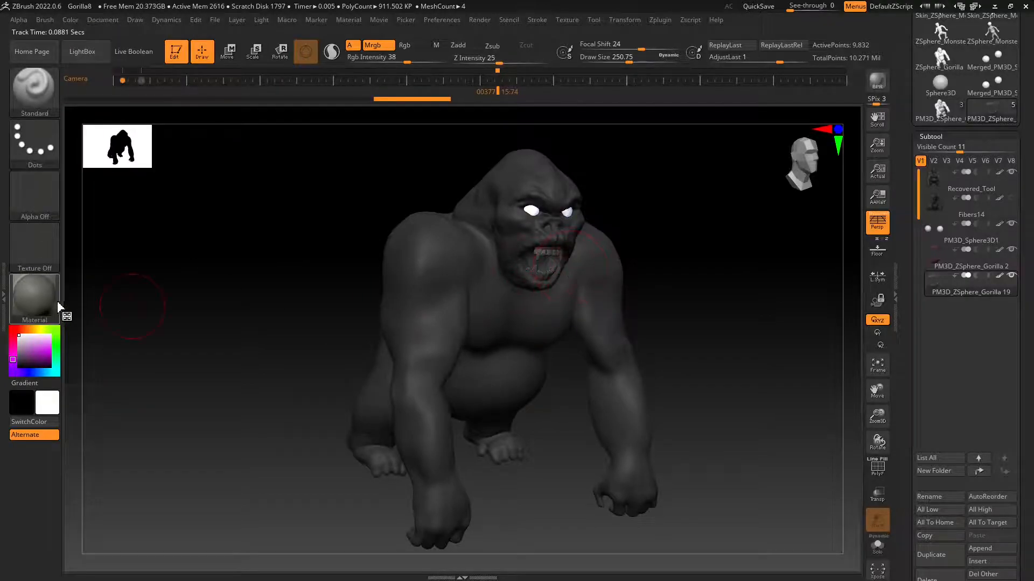
Choose the ToyPlastic material and fill the gorilla's teeth subtool with it.
{"action": "left_click", "coordinate": [37, 306]}
{"action": "mouse_move", "coordinate": [429, 471]}
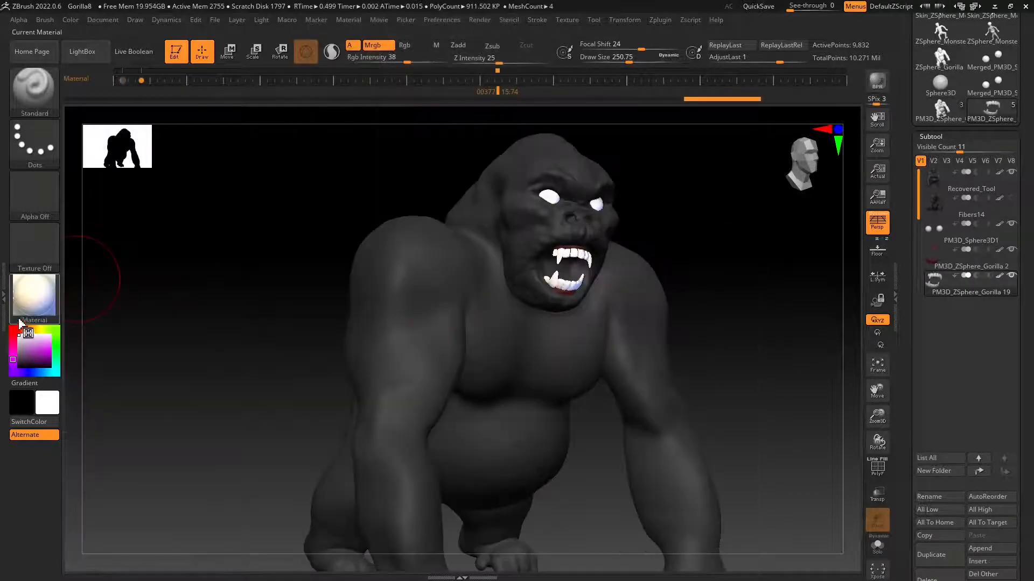
{"action": "mouse_move", "coordinate": [43, 302]}
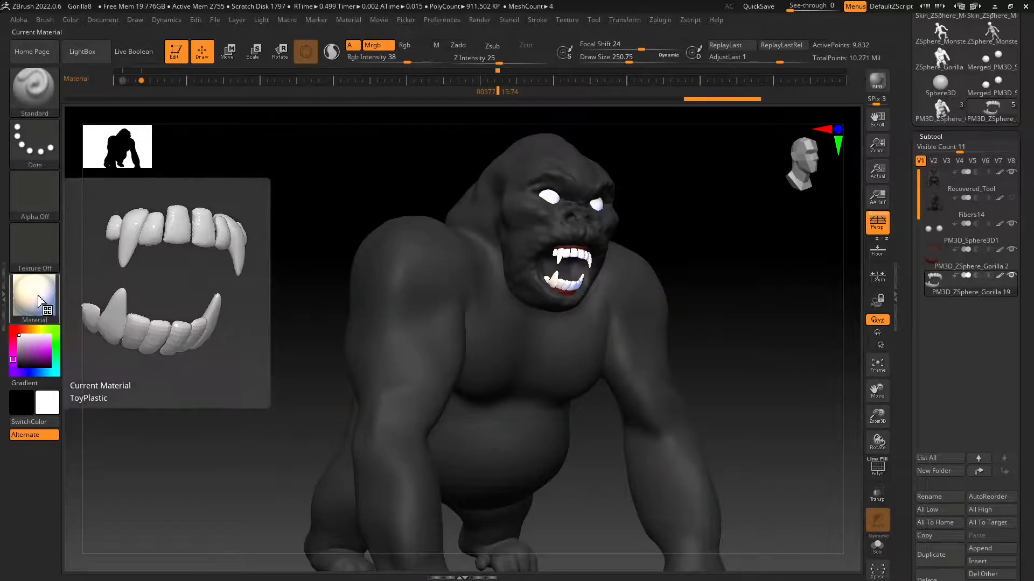
{"action": "left_click", "coordinate": [39, 300]}
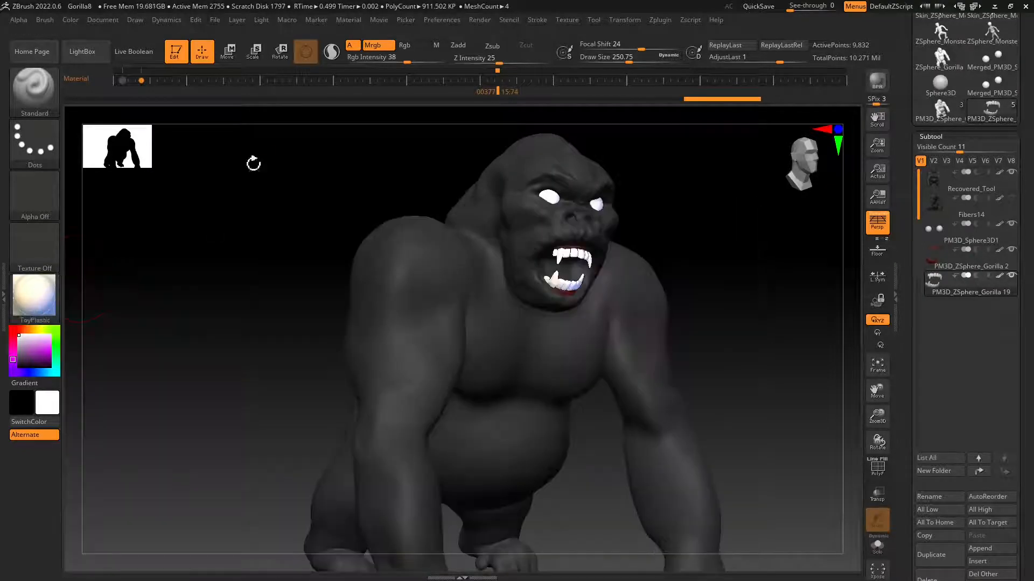
{"action": "left_click", "coordinate": [72, 21]}
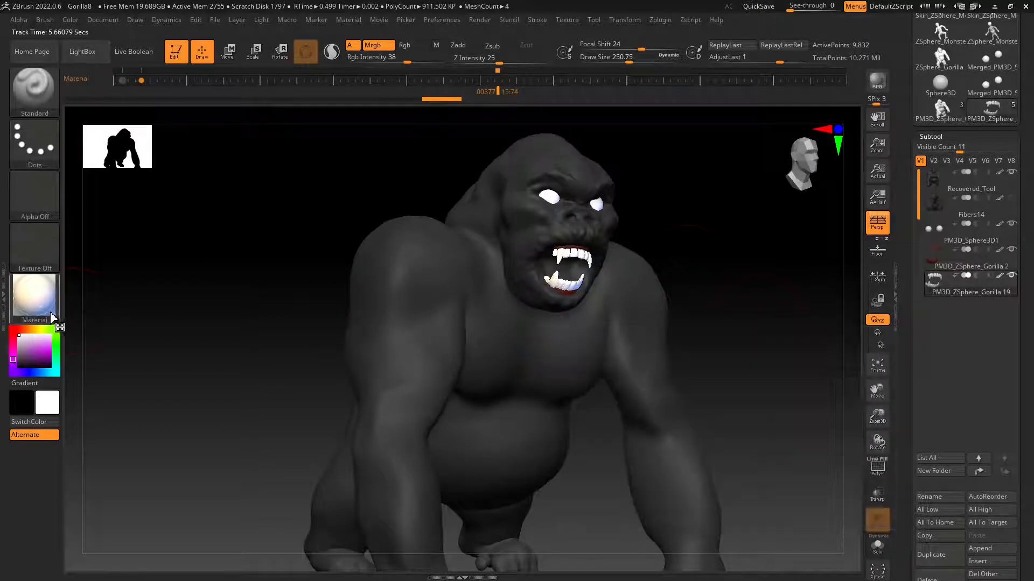
Switch the active subtool from the eyes and teeth to the gorilla body, Recovered_Tool.
{"action": "left_click", "coordinate": [931, 234]}
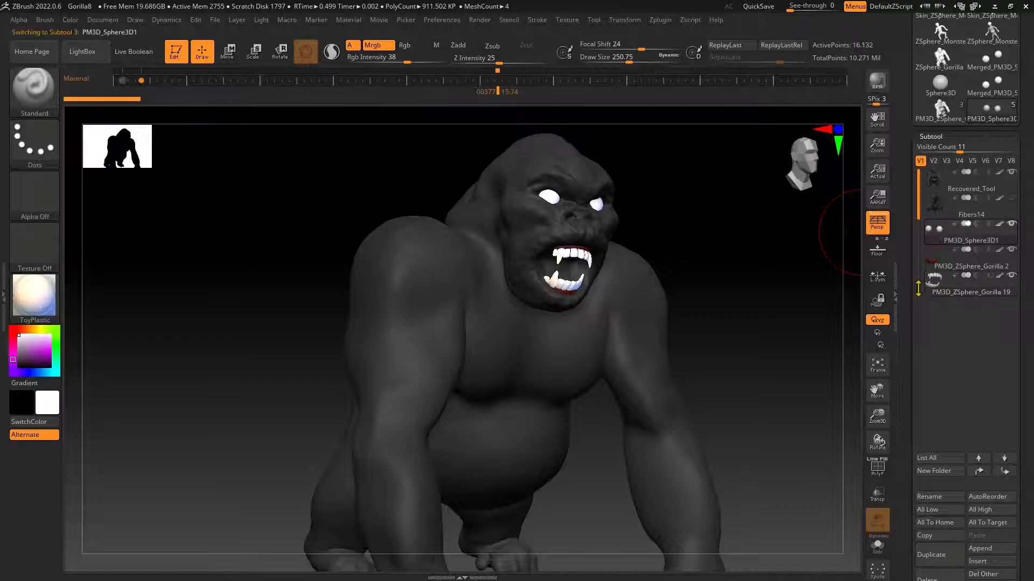
{"action": "left_click_drag", "start_coordinate": [625, 245], "coordinate": [596, 223]}
{"action": "left_click", "coordinate": [565, 270], "text": "alt"}
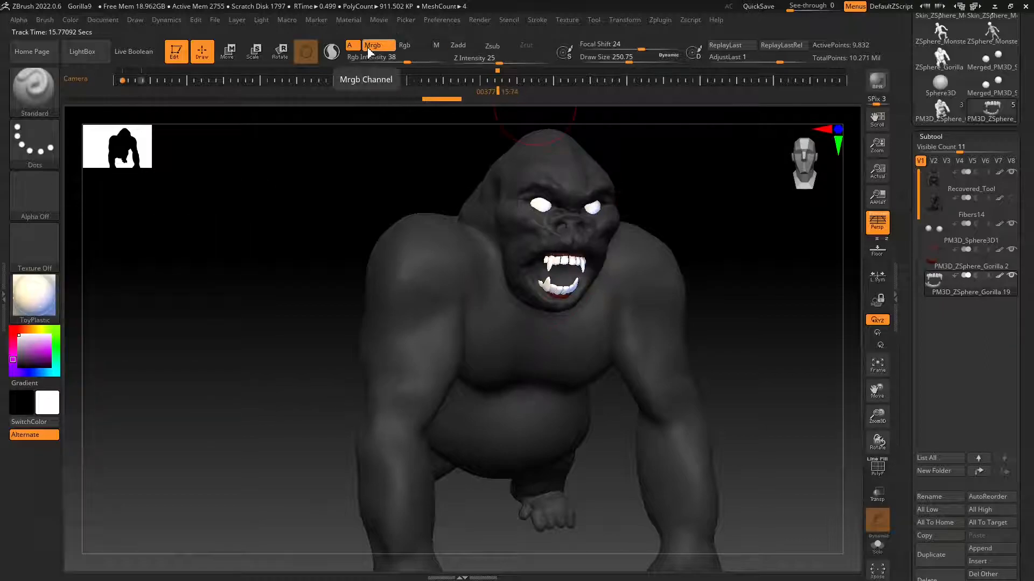
{"action": "left_click", "coordinate": [930, 188]}
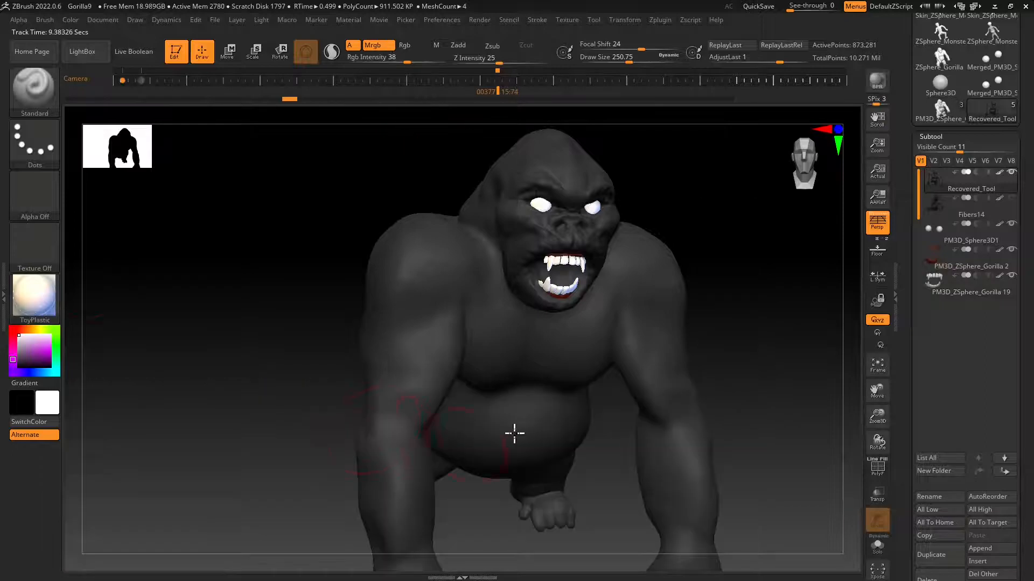
Try painting the Gold material across the gorilla body's shoulders and chest, accepting the removal of newer Undo History entries.
{"action": "left_click", "coordinate": [32, 301]}
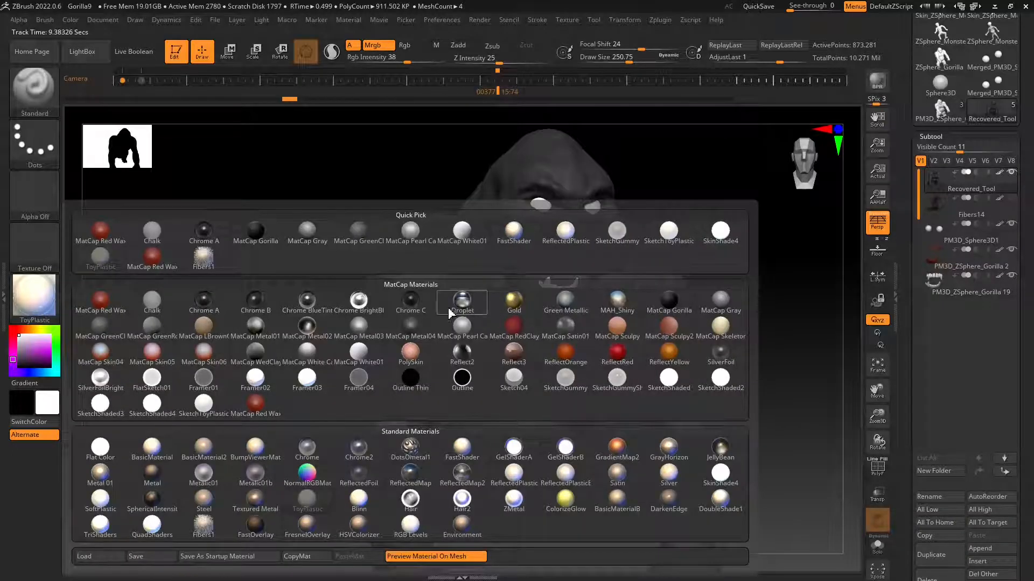
{"action": "left_click", "coordinate": [514, 300]}
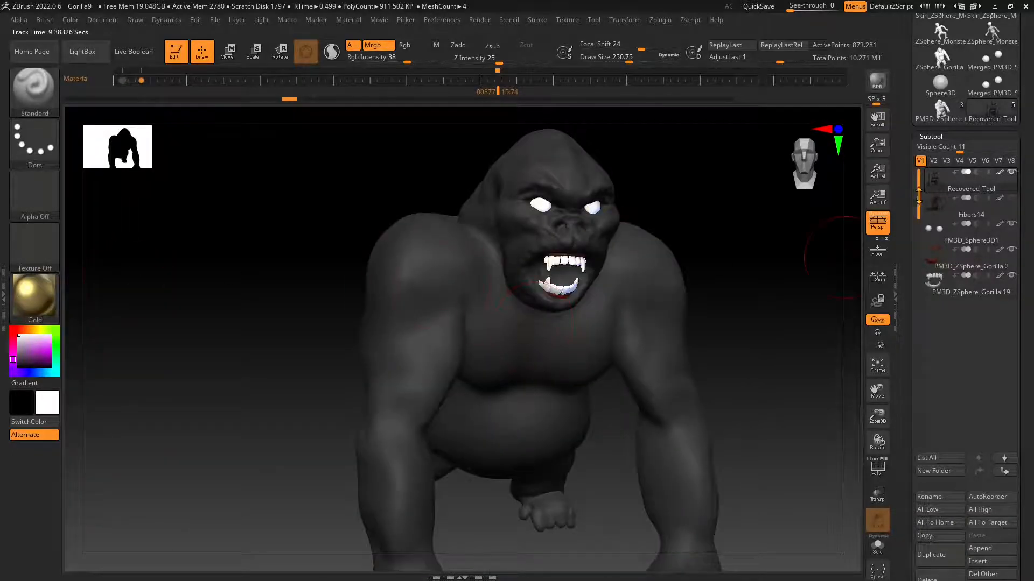
{"action": "left_click_drag", "start_coordinate": [436, 273], "coordinate": [485, 339]}
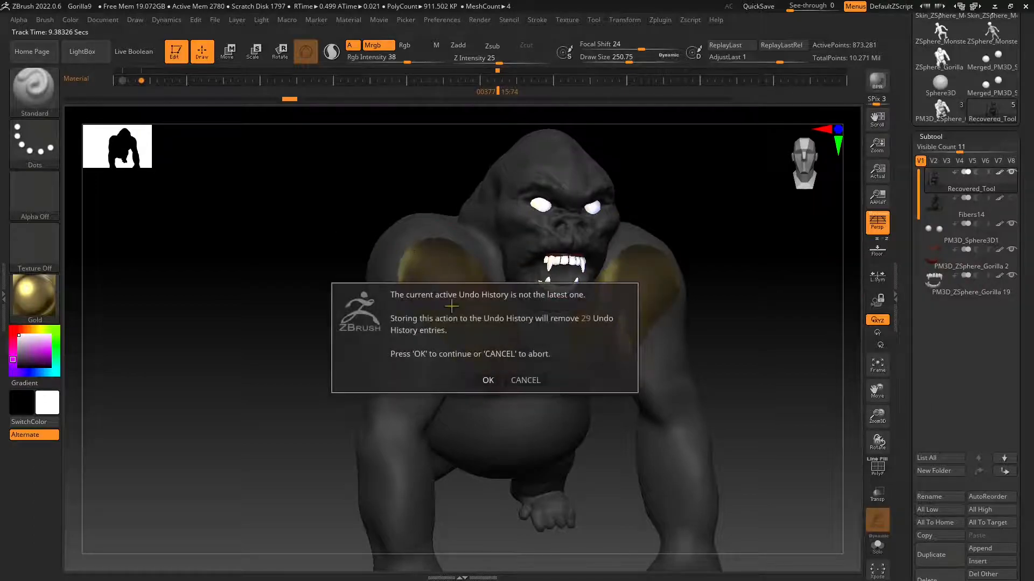
{"action": "left_click", "coordinate": [487, 380]}
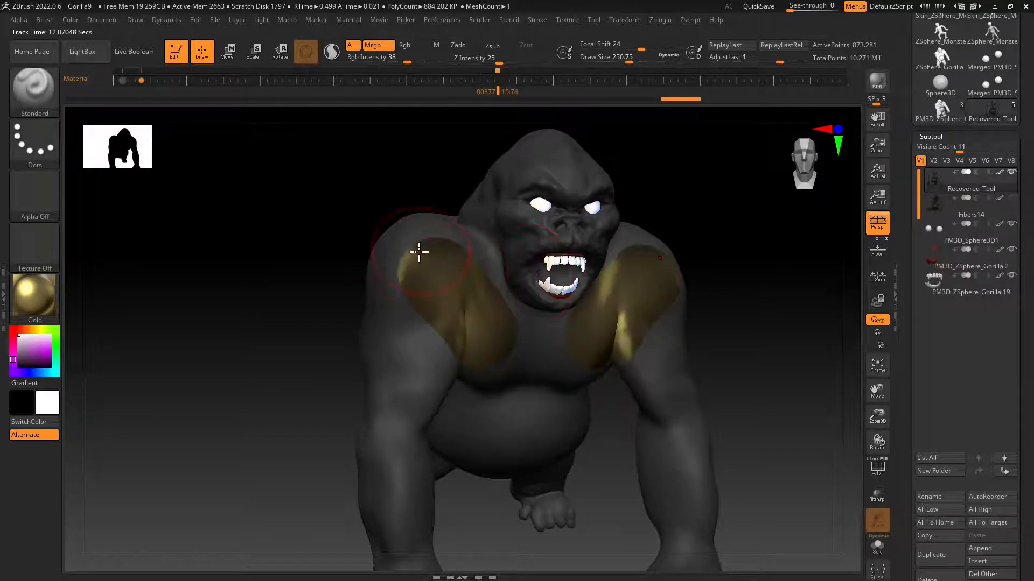
Inspect the edge of the gold area on the shoulder up close and undo the Gold material painting.
{"action": "right_click_drag", "start_coordinate": [424, 259], "coordinate": [425, 318], "text": "ctrl"}
{"action": "right_click_drag", "start_coordinate": [424, 230], "coordinate": [417, 263], "text": "ctrl"}
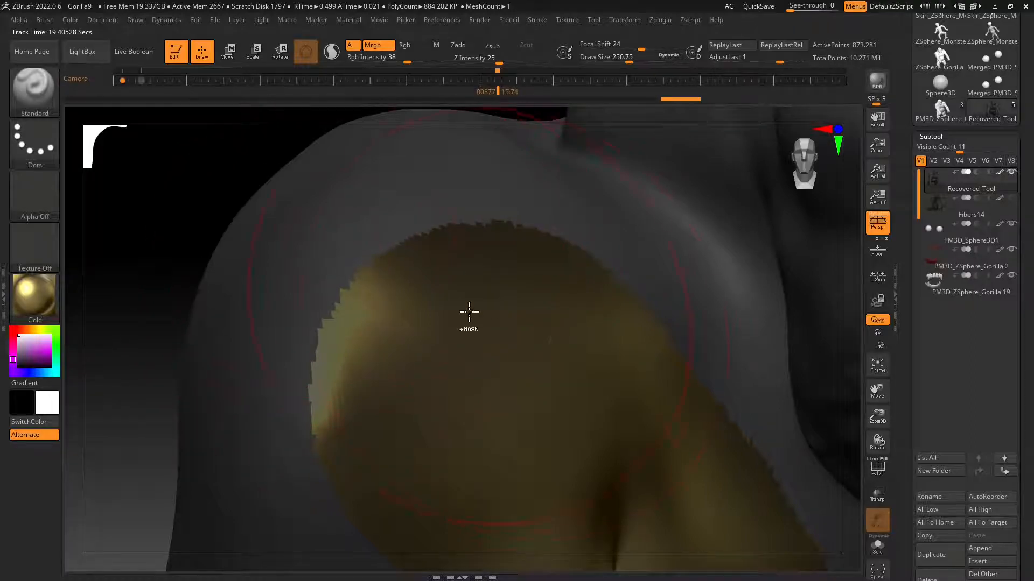
{"action": "key", "text": "ctrl+z"}
{"action": "right_click_drag", "start_coordinate": [473, 339], "coordinate": [460, 282], "text": "ctrl"}
{"action": "right_click_drag", "start_coordinate": [524, 423], "coordinate": [528, 379], "text": "ctrl"}
{"action": "mouse_move", "coordinate": [568, 451]}
{"action": "right_mouse_down", "text": "alt"}
{"action": "mouse_move", "coordinate": [528, 363]}
{"action": "mouse_move", "coordinate": [542, 385]}
{"action": "right_mouse_up", "text": "alt"}
{"action": "right_click_drag", "start_coordinate": [586, 411], "coordinate": [571, 396], "text": "alt"}
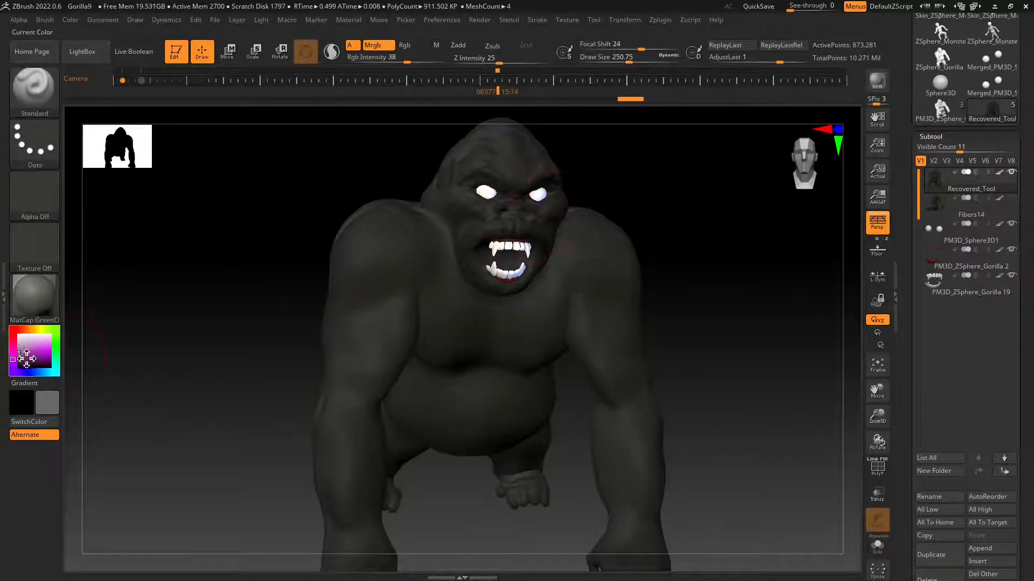
Set the current color to a lighter gray and apply it to the gorilla body with the MatCap GreenClay material.
{"action": "left_click_drag", "start_coordinate": [20, 354], "coordinate": [15, 346]}
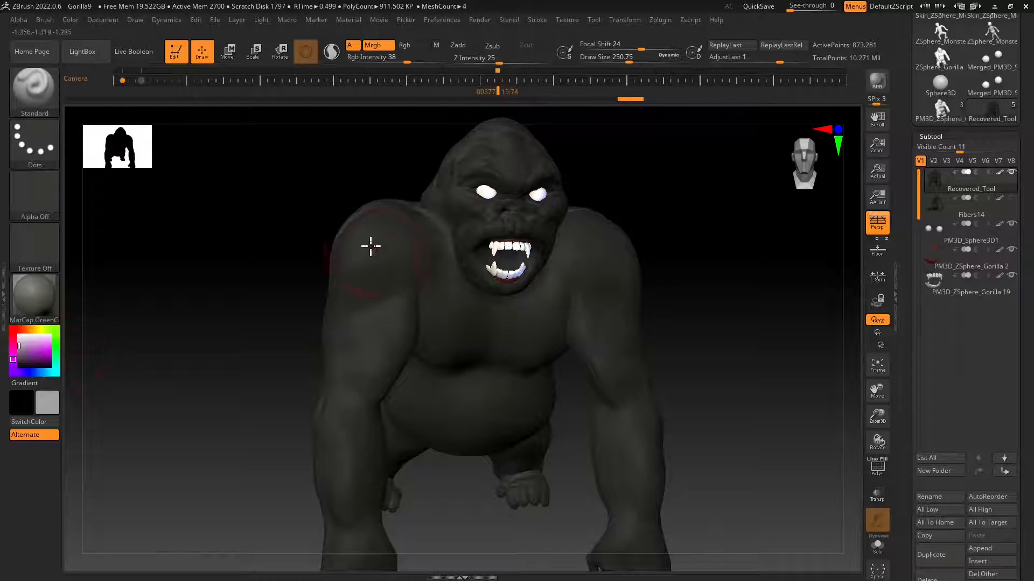
{"action": "mouse_move", "coordinate": [586, 327]}
{"action": "left_mouse_down"}
{"action": "mouse_move", "coordinate": [337, 387]}
{"action": "mouse_move", "coordinate": [351, 438]}
{"action": "left_mouse_up"}
{"action": "left_click_drag", "start_coordinate": [359, 474], "coordinate": [411, 187]}
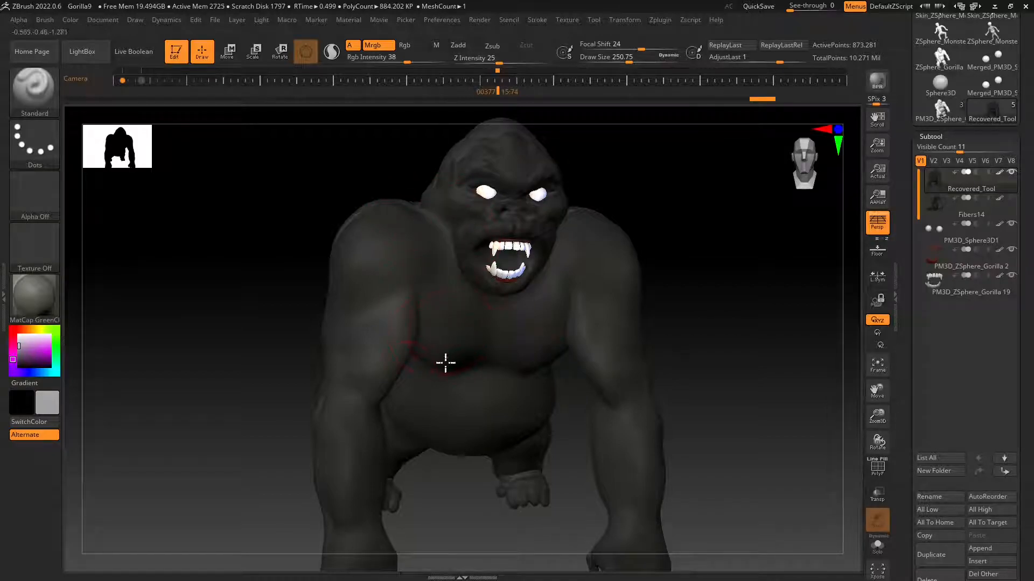
{"action": "left_click_drag", "start_coordinate": [445, 363], "coordinate": [418, 440]}
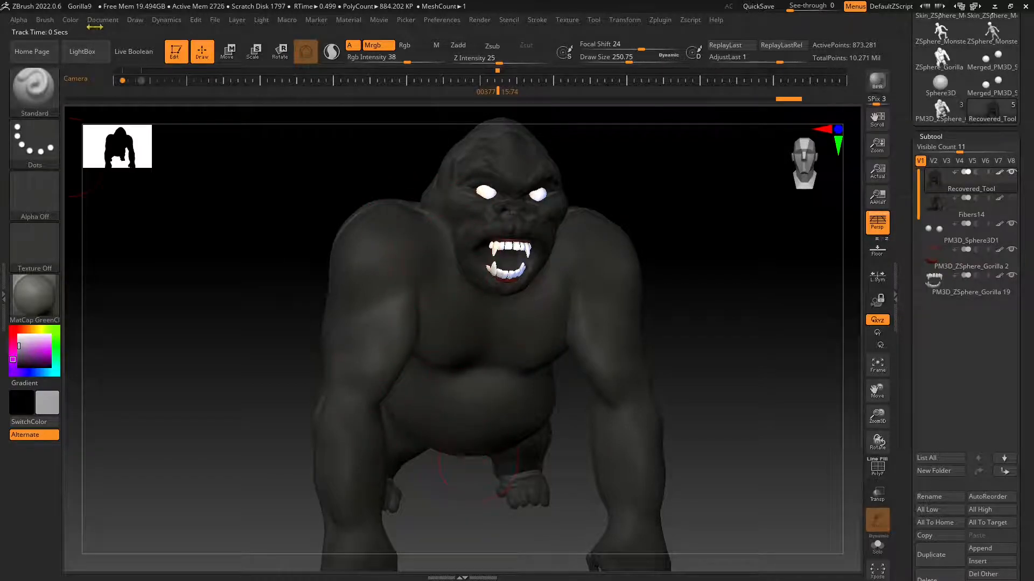
{"action": "left_click", "coordinate": [72, 21]}
Examine the gray gorilla body from the front, the side and the back to check its color and material.
{"action": "mouse_move", "coordinate": [114, 302]}
{"action": "left_mouse_down"}
{"action": "mouse_move", "coordinate": [473, 330]}
{"action": "mouse_move", "coordinate": [418, 320]}
{"action": "mouse_move", "coordinate": [369, 218]}
{"action": "left_mouse_up"}
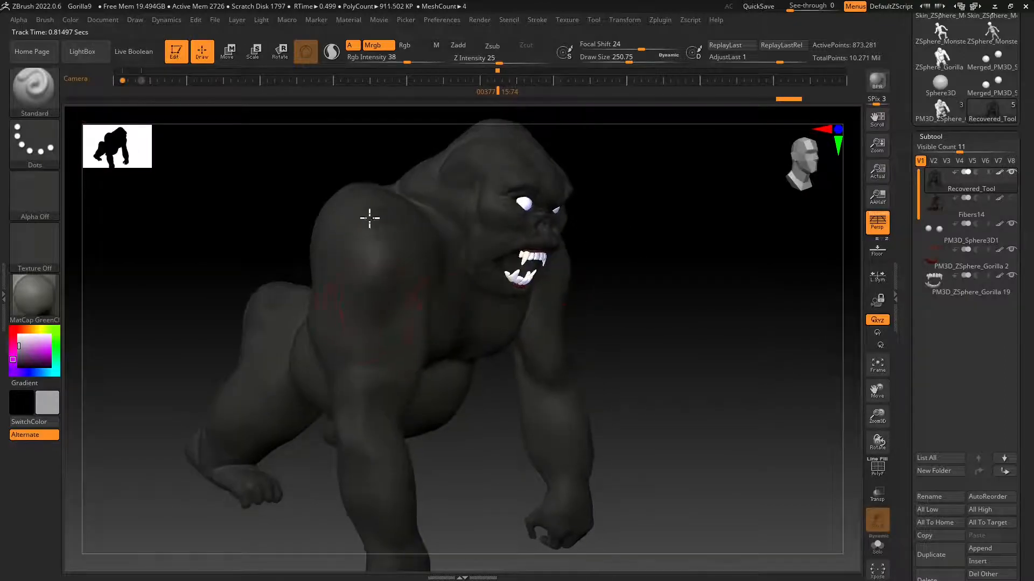
{"action": "left_click_drag", "start_coordinate": [673, 344], "coordinate": [385, 364]}
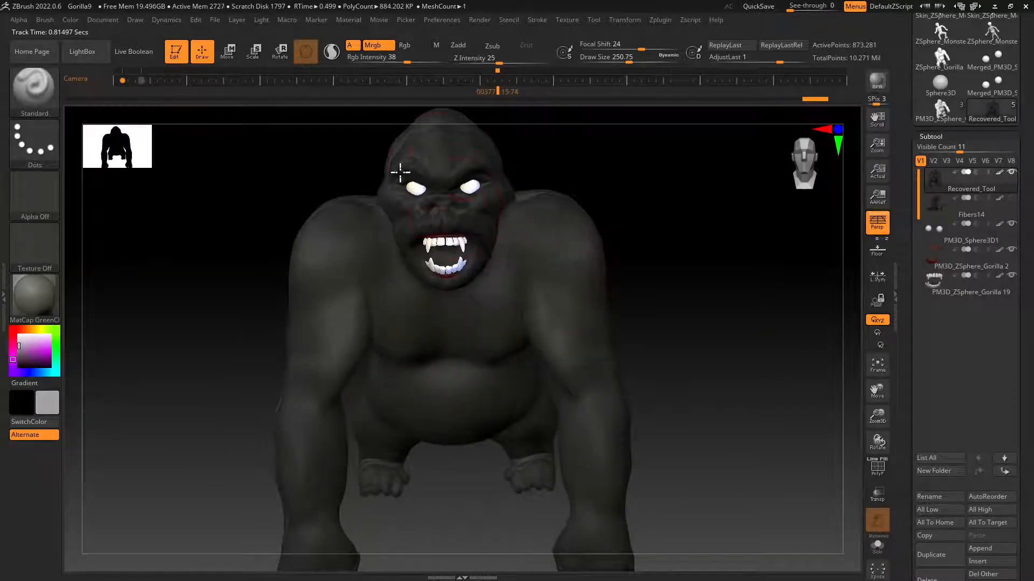
{"action": "left_click_drag", "start_coordinate": [400, 172], "coordinate": [438, 157]}
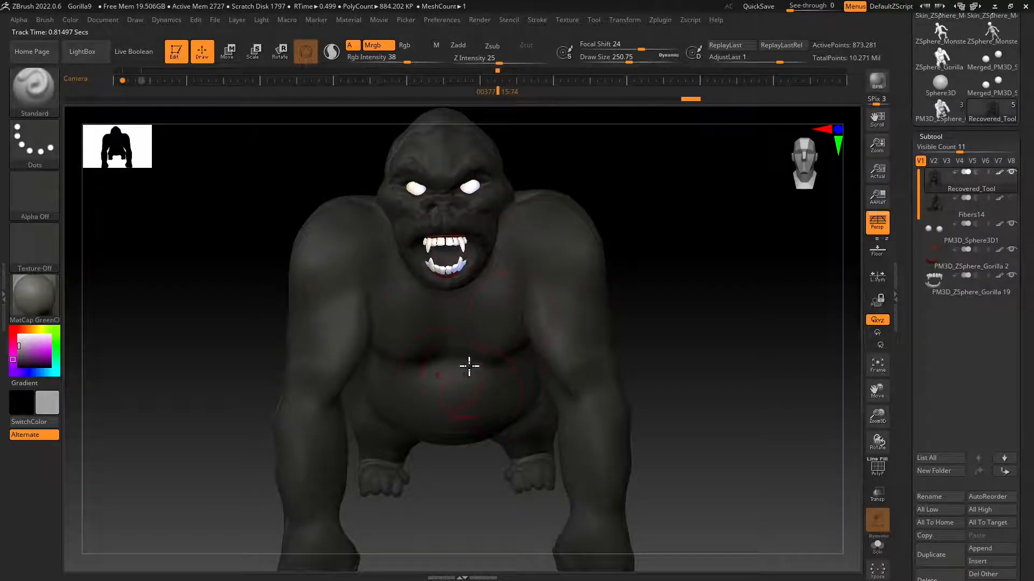
{"action": "left_click_drag", "start_coordinate": [469, 366], "coordinate": [439, 303]}
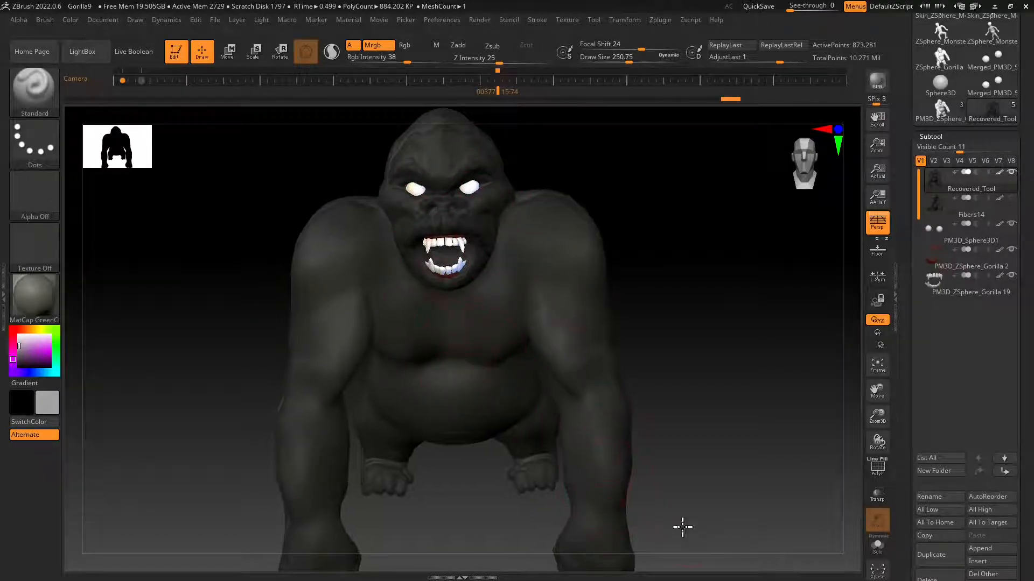
{"action": "left_click_drag", "start_coordinate": [681, 526], "coordinate": [660, 463]}
{"action": "left_click_drag", "start_coordinate": [715, 331], "coordinate": [572, 336]}
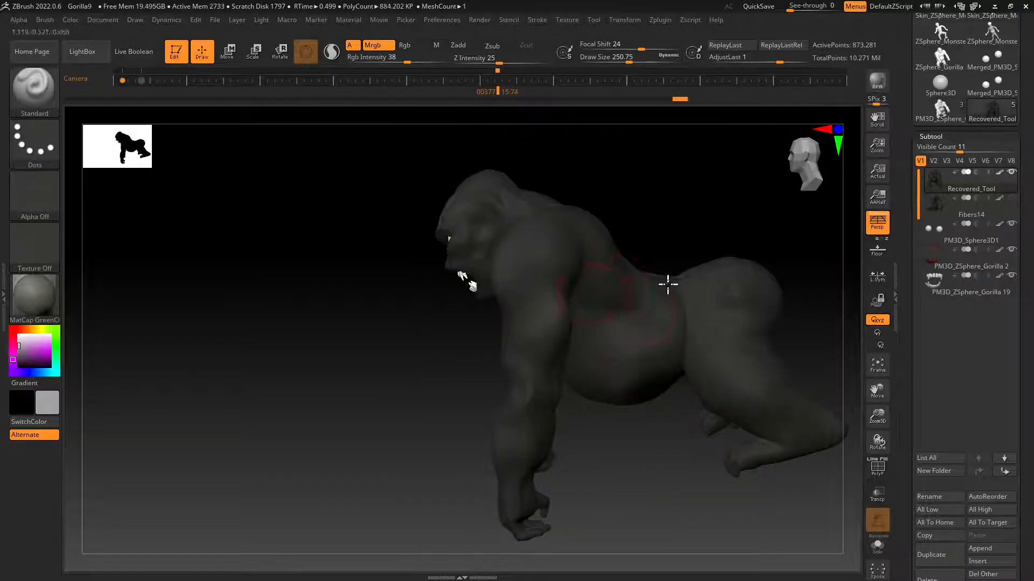
{"action": "right_click_drag", "start_coordinate": [667, 284], "coordinate": [752, 302]}
{"action": "mouse_move", "coordinate": [758, 417]}
{"action": "right_mouse_down"}
{"action": "mouse_move", "coordinate": [578, 440]}
{"action": "mouse_move", "coordinate": [566, 438]}
{"action": "mouse_move", "coordinate": [565, 415]}
{"action": "right_mouse_up"}
{"action": "key", "text": "ctrl"}
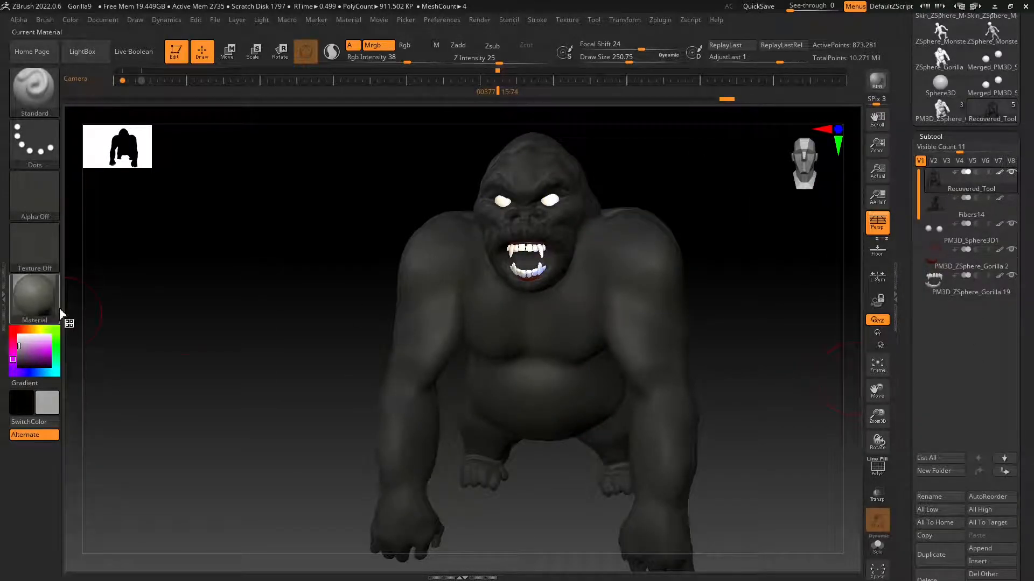
Switch polypaint off and on for the Recovered_Tool subtool to compare the gorilla body with and without its color.
{"action": "mouse_move", "coordinate": [1004, 180]}
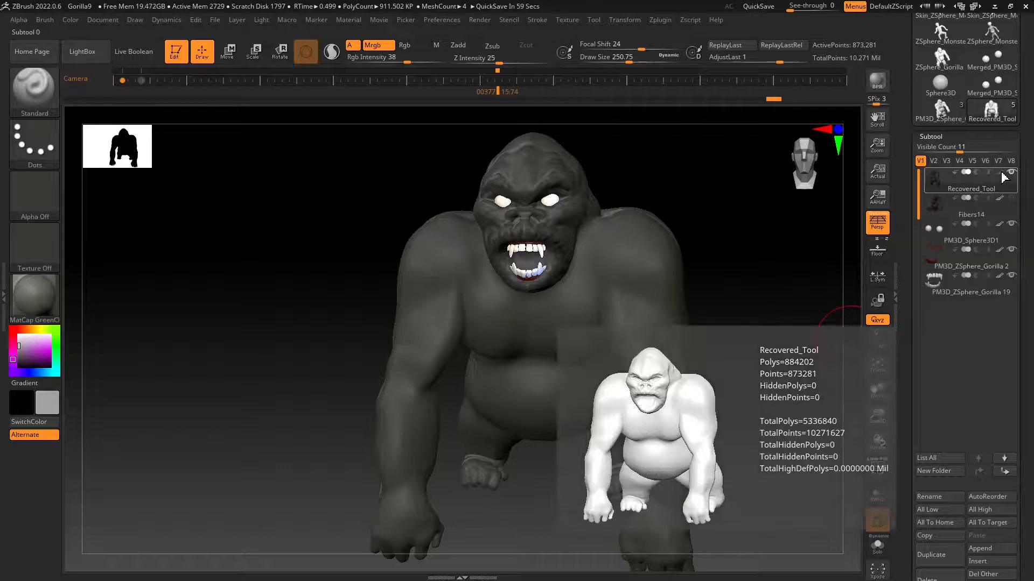
{"action": "left_click", "coordinate": [1000, 55]}
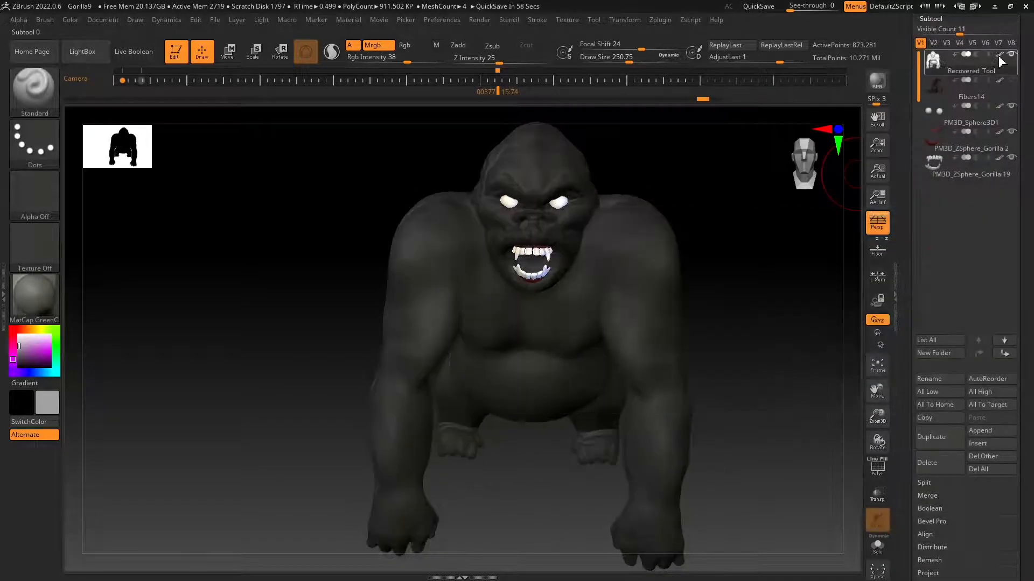
{"action": "left_click", "coordinate": [1000, 55]}
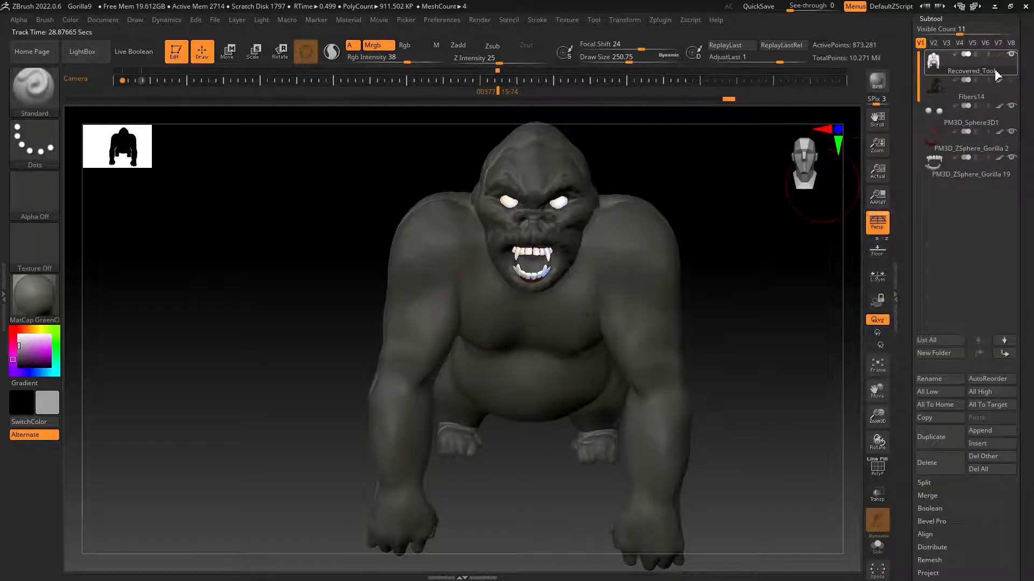
{"action": "left_click", "coordinate": [1001, 53]}
{"action": "left_click", "coordinate": [1001, 53]}
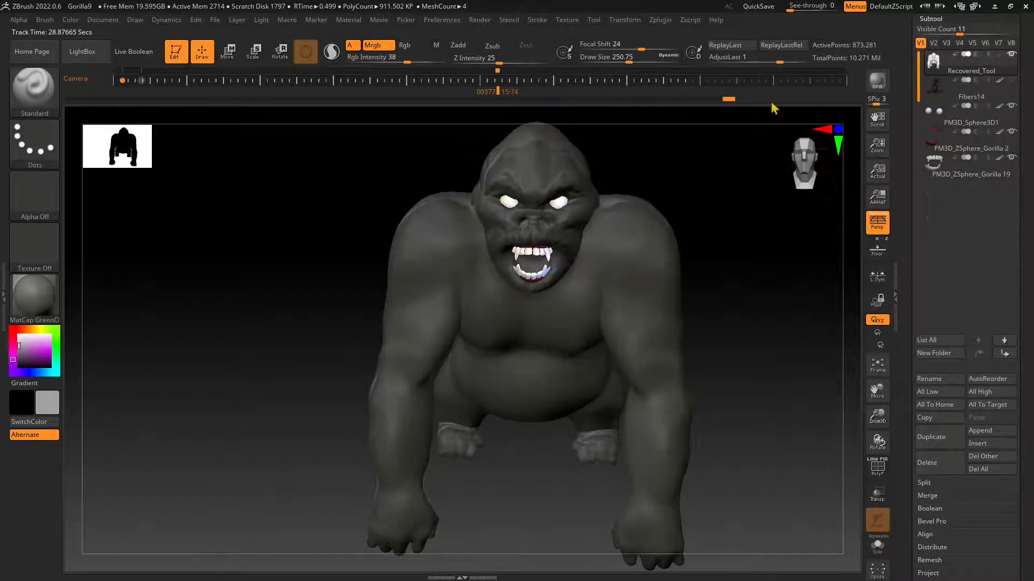
{"action": "mouse_move", "coordinate": [680, 354]}
{"action": "right_mouse_down"}
{"action": "mouse_move", "coordinate": [667, 330]}
{"action": "mouse_move", "coordinate": [674, 336]}
{"action": "mouse_move", "coordinate": [657, 369]}
{"action": "mouse_move", "coordinate": [684, 366]}
{"action": "right_mouse_up"}
{"action": "left_click", "coordinate": [998, 56]}
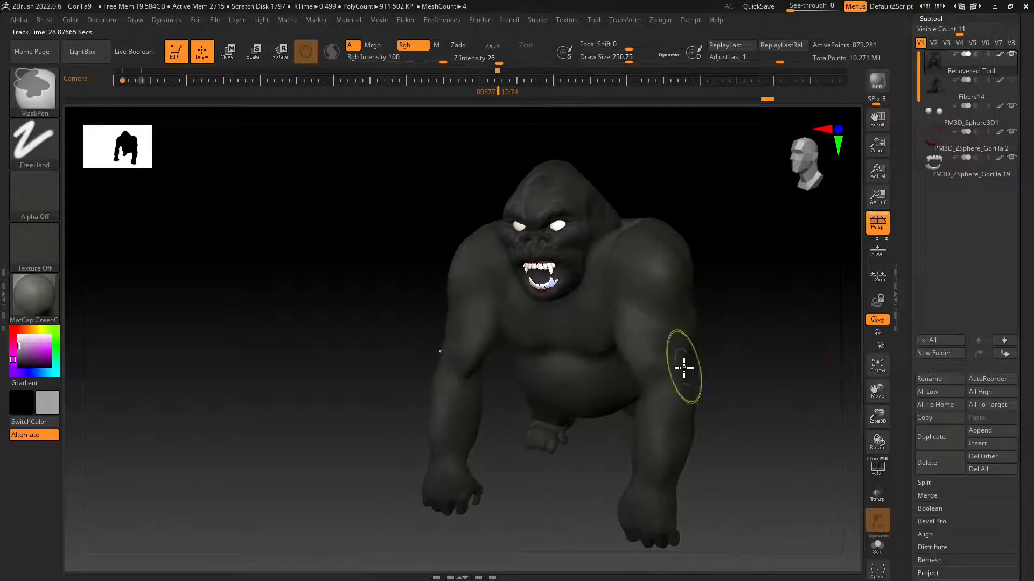
Open the body's Polypaint settings and turn Colorize off and back on to compare the two states.
{"action": "left_click", "coordinate": [930, 18]}
{"action": "left_click", "coordinate": [933, 226]}
{"action": "left_click_drag", "start_coordinate": [1018, 155], "coordinate": [1013, 305]}
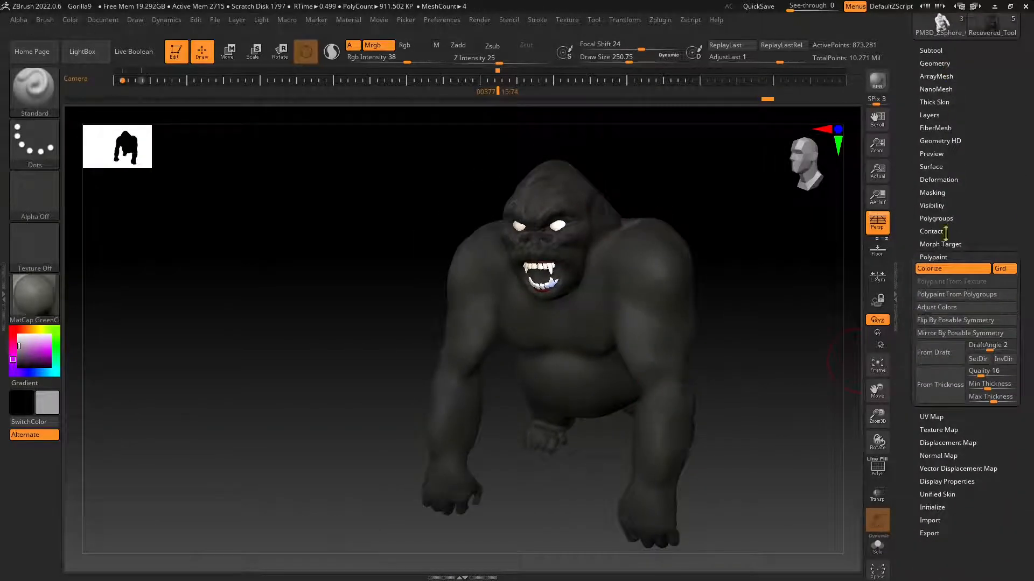
{"action": "left_click", "coordinate": [928, 271]}
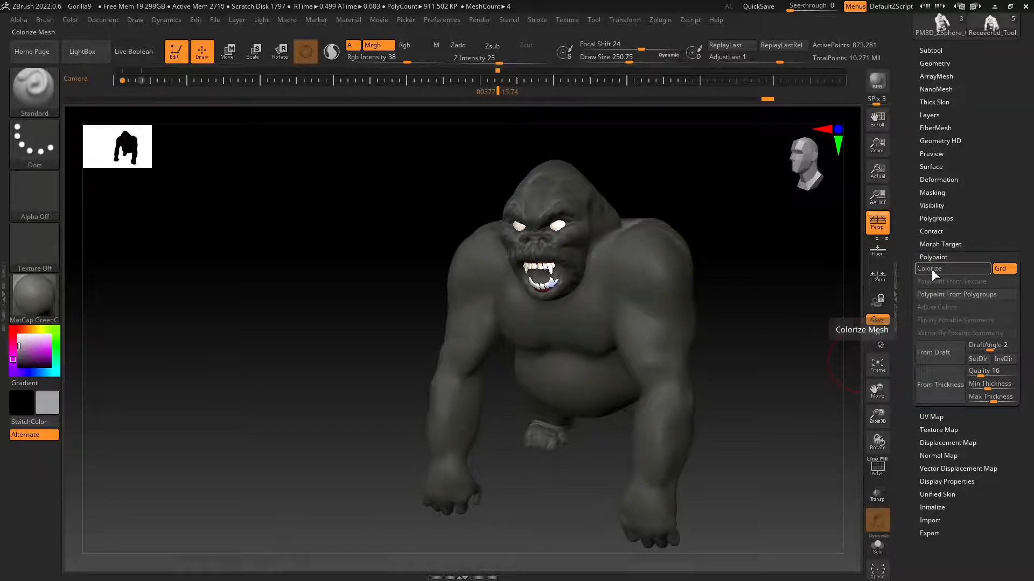
{"action": "left_click", "coordinate": [932, 269]}
{"action": "left_click", "coordinate": [931, 269]}
Try a gray paint stroke on the body, undo it, and toggle Colorize repeatedly, leaving it on.
{"action": "mouse_move", "coordinate": [590, 281]}
{"action": "left_mouse_down"}
{"action": "mouse_move", "coordinate": [622, 313]}
{"action": "mouse_move", "coordinate": [653, 307]}
{"action": "left_mouse_up"}
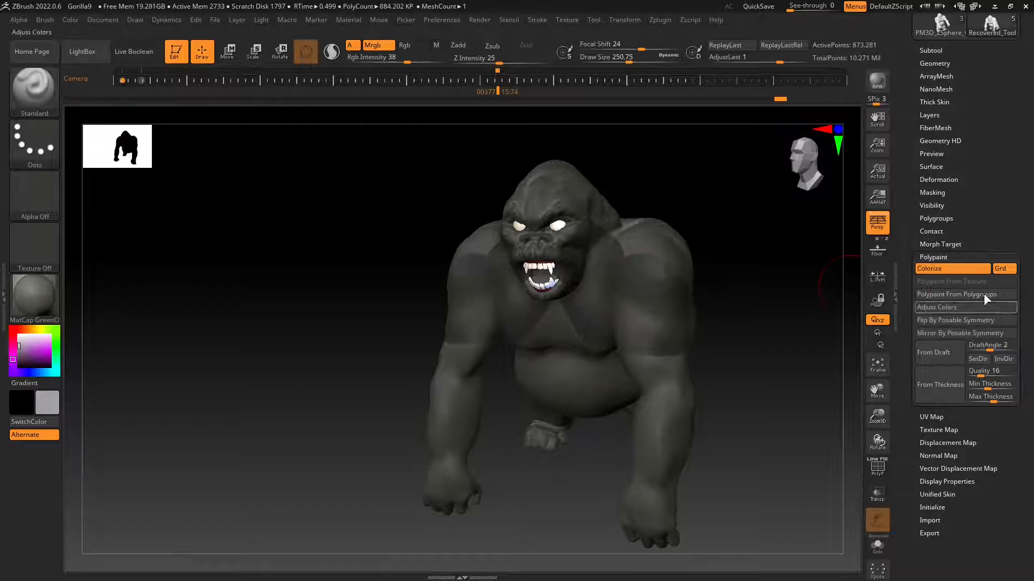
{"action": "key", "text": "ctrl+z"}
{"action": "left_click", "coordinate": [945, 269]}
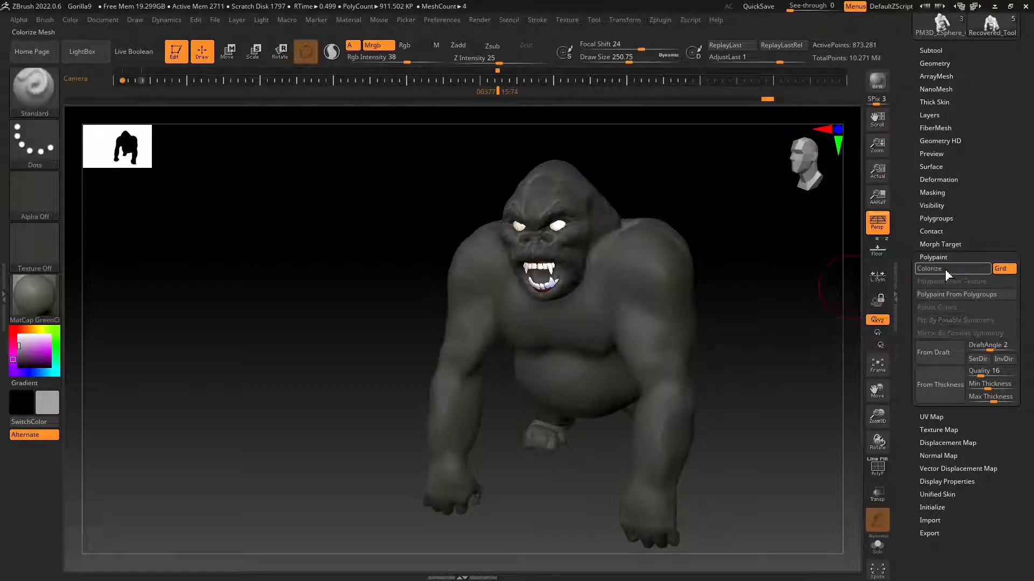
{"action": "left_click", "coordinate": [945, 269]}
{"action": "left_click", "coordinate": [945, 269]}
{"action": "left_click", "coordinate": [945, 270]}
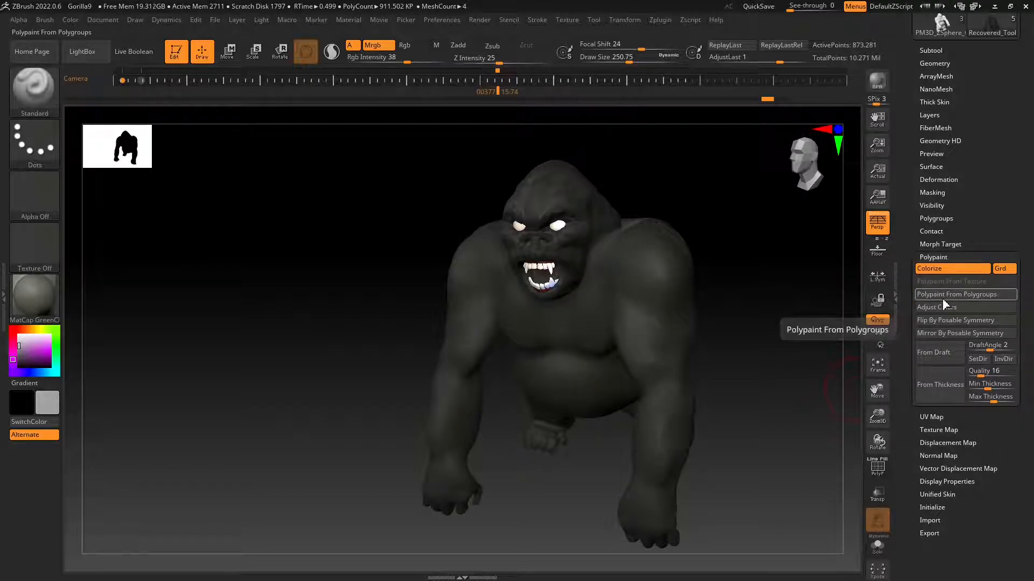
Try Polypaint From Polygroups on the gorilla body and toggle the polyframe display on and off to check its polygroups.
{"action": "left_click", "coordinate": [983, 297]}
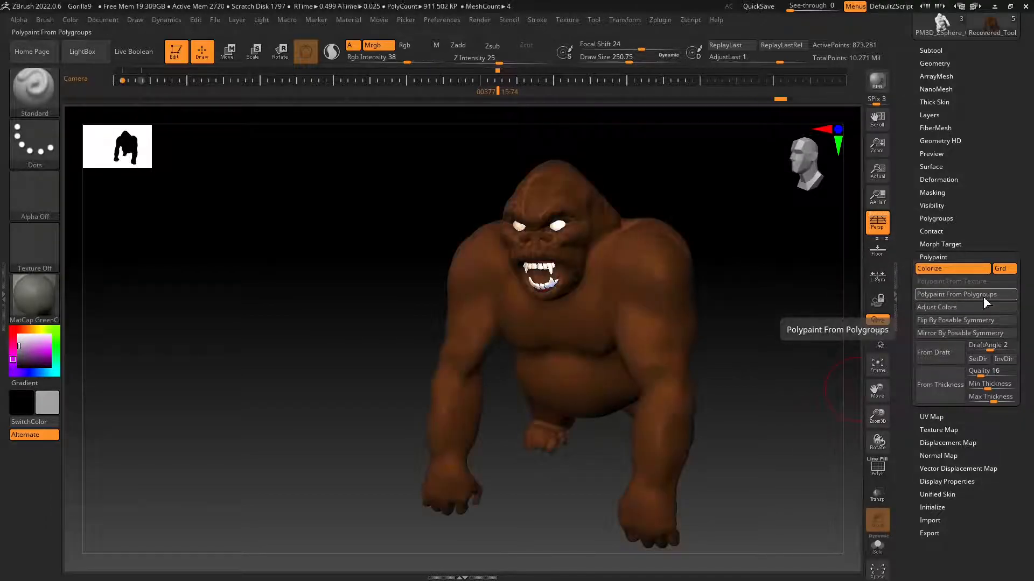
{"action": "left_click", "coordinate": [878, 468]}
{"action": "left_click", "coordinate": [877, 471]}
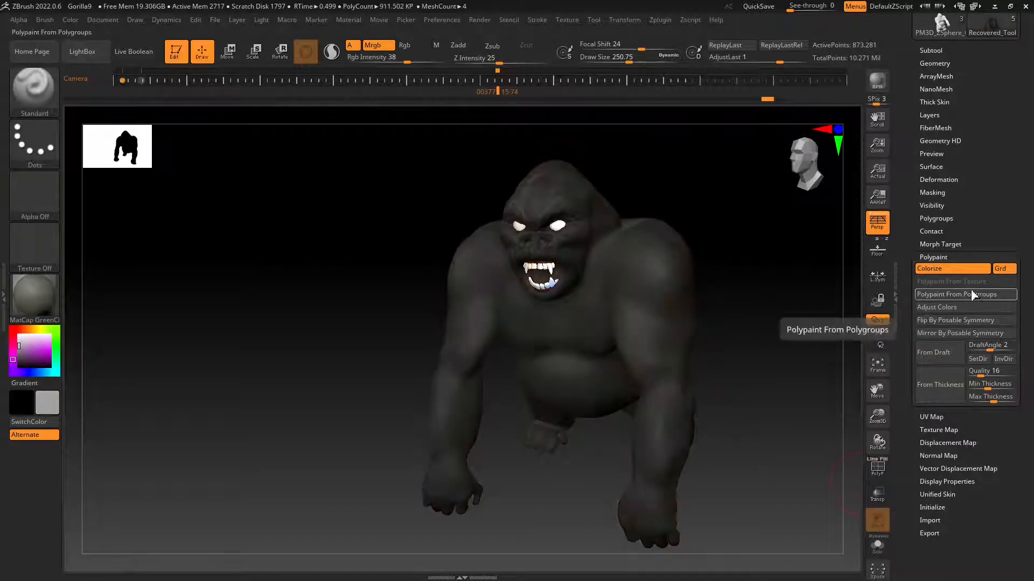
In Adjust Colors for the gorilla body, set HSV Intensity to -0.00423, Red Intensity to -0.07734 and Green Intensity to -0.02944.
{"action": "left_click", "coordinate": [942, 308]}
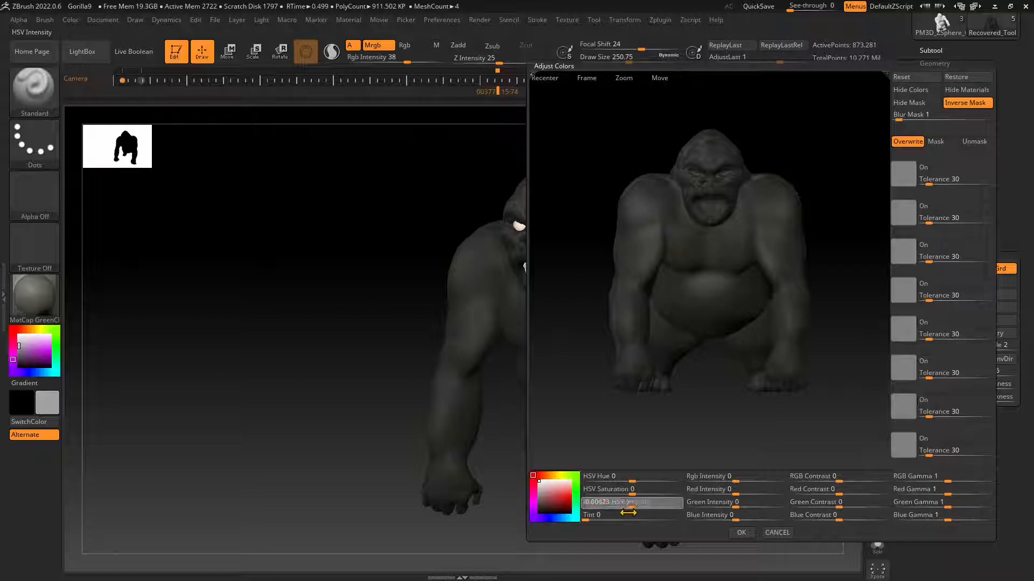
{"action": "left_click_drag", "start_coordinate": [737, 489], "coordinate": [725, 495]}
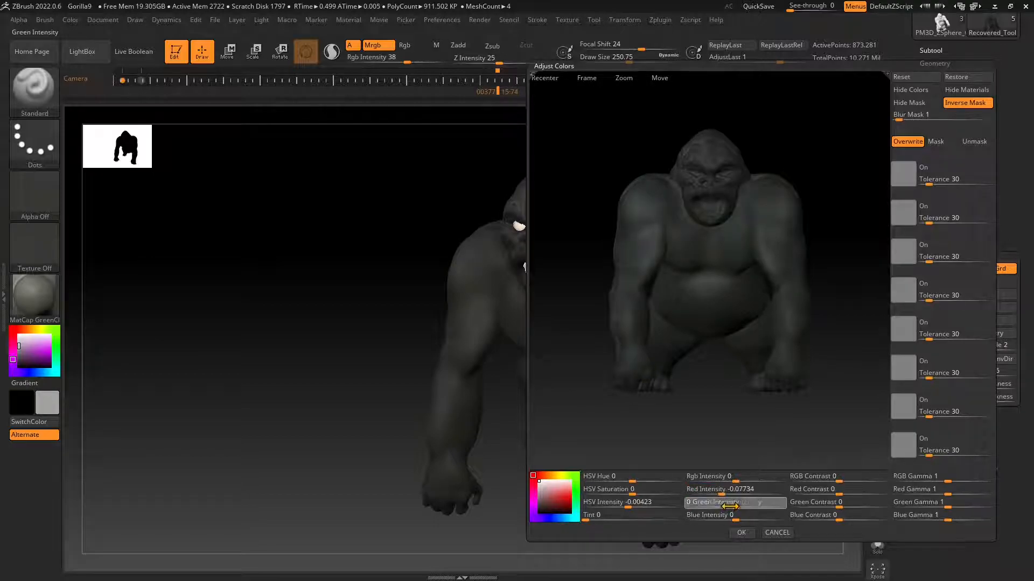
{"action": "left_click_drag", "start_coordinate": [725, 506], "coordinate": [735, 518]}
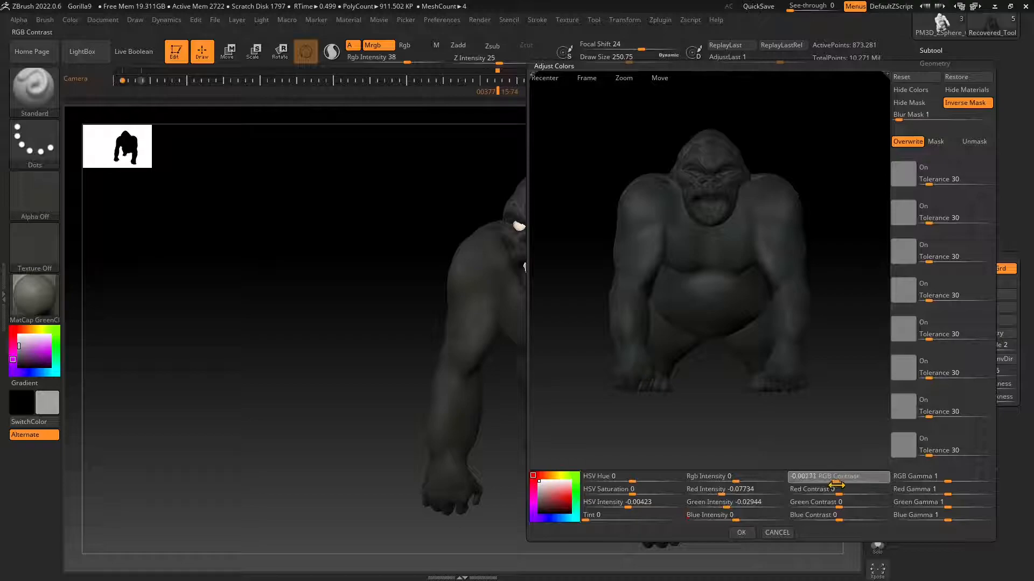
Set Red Contrast to -0.00087, Green Contrast to -0.00171 and Blue Contrast to -0.00283, keep Overwrite mode, and apply the color adjustments.
{"action": "left_click_drag", "start_coordinate": [837, 494], "coordinate": [838, 521]}
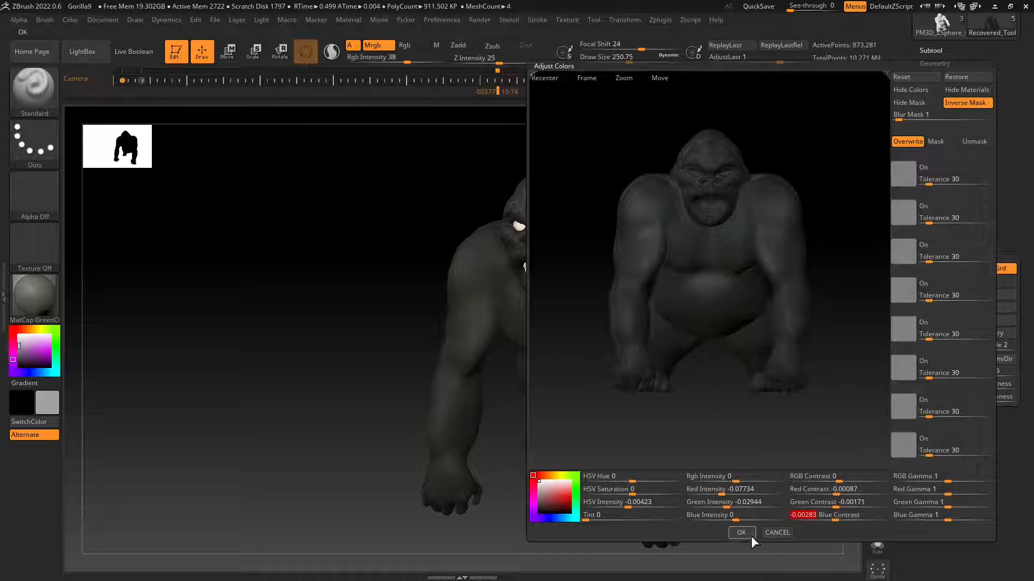
{"action": "left_click", "coordinate": [937, 142]}
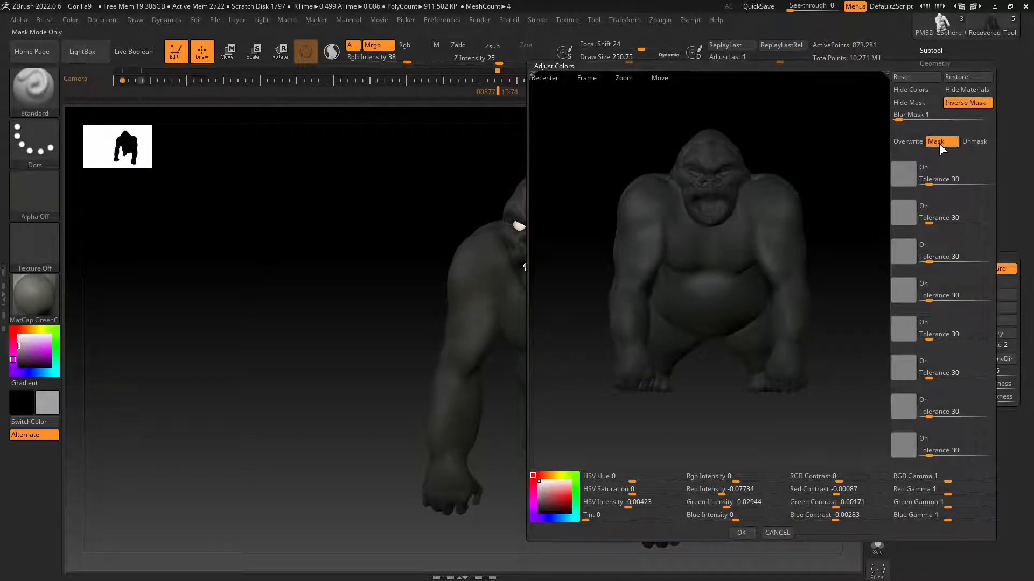
{"action": "left_click", "coordinate": [915, 144]}
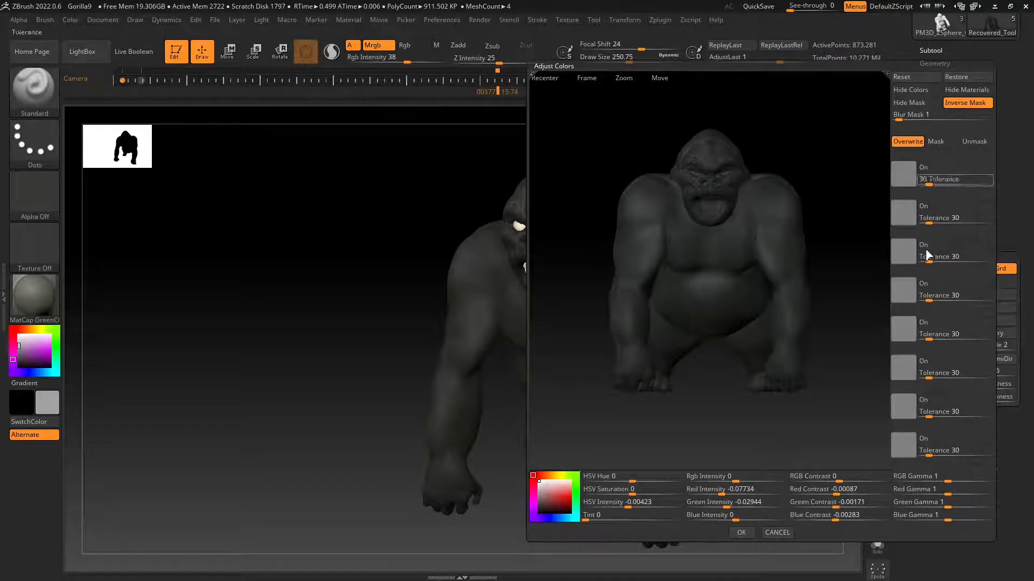
{"action": "left_click", "coordinate": [746, 534]}
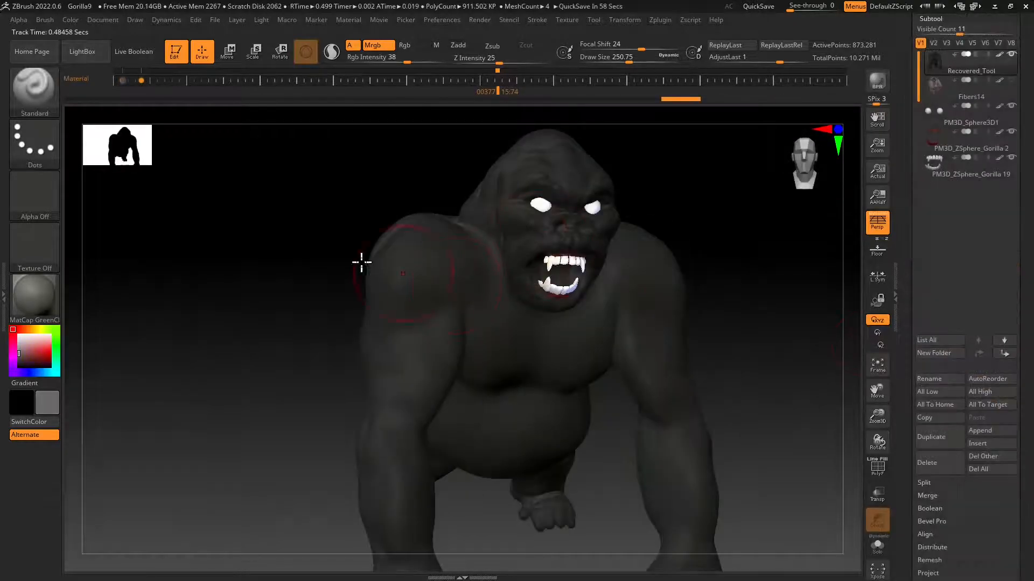
Fill the gorilla body with light gray RGB 170, 170, 170 at Rgb Intensity 38.
{"action": "left_click_drag", "start_coordinate": [20, 355], "coordinate": [14, 348]}
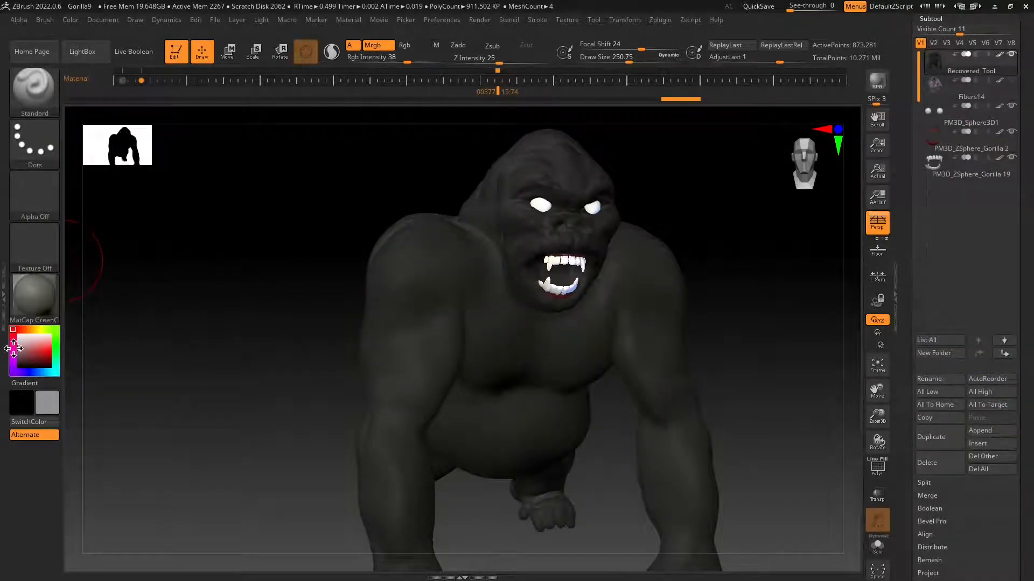
{"action": "left_click", "coordinate": [71, 20]}
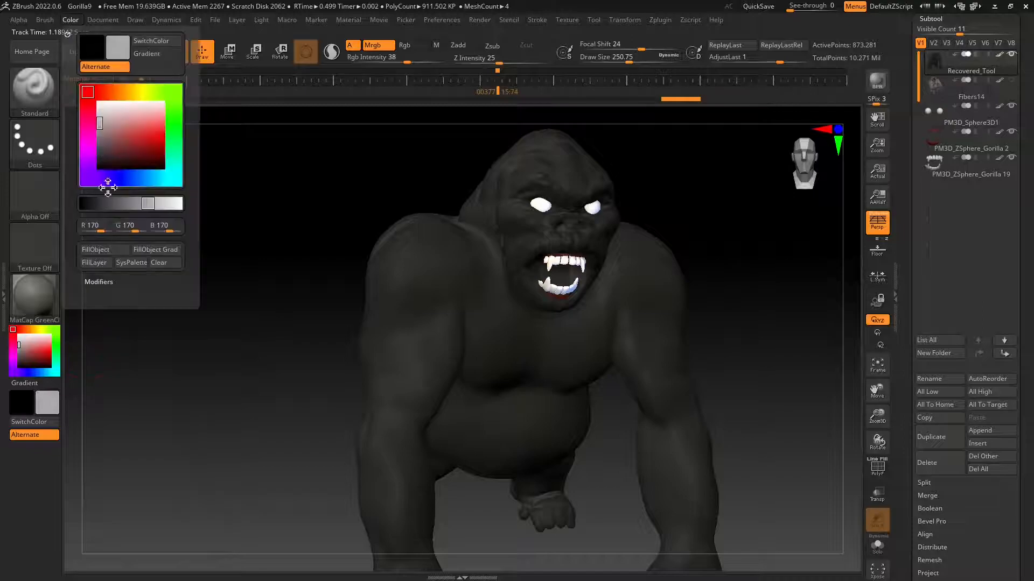
{"action": "left_click", "coordinate": [97, 250]}
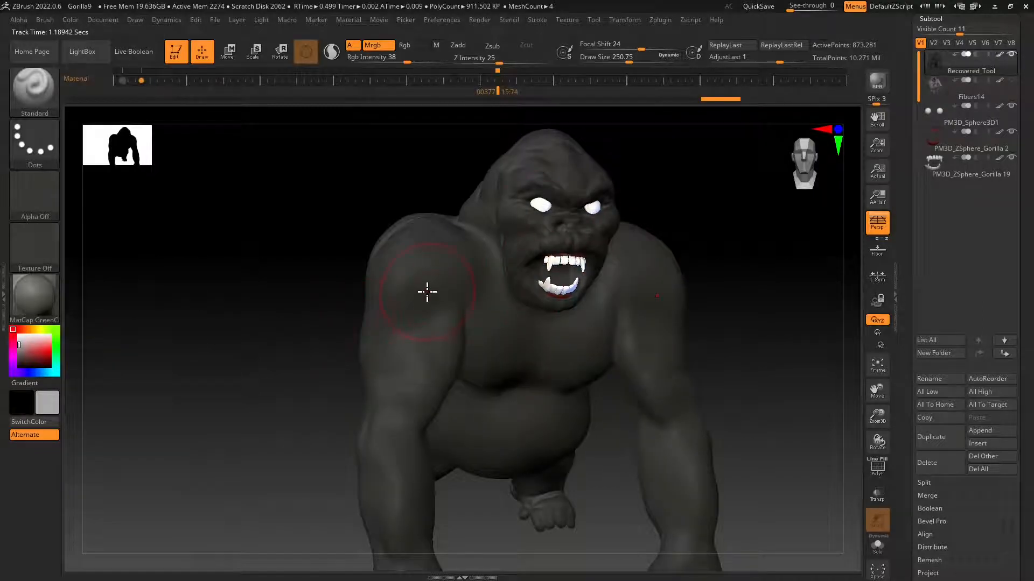
{"action": "right_click_drag", "start_coordinate": [546, 382], "coordinate": [525, 384]}
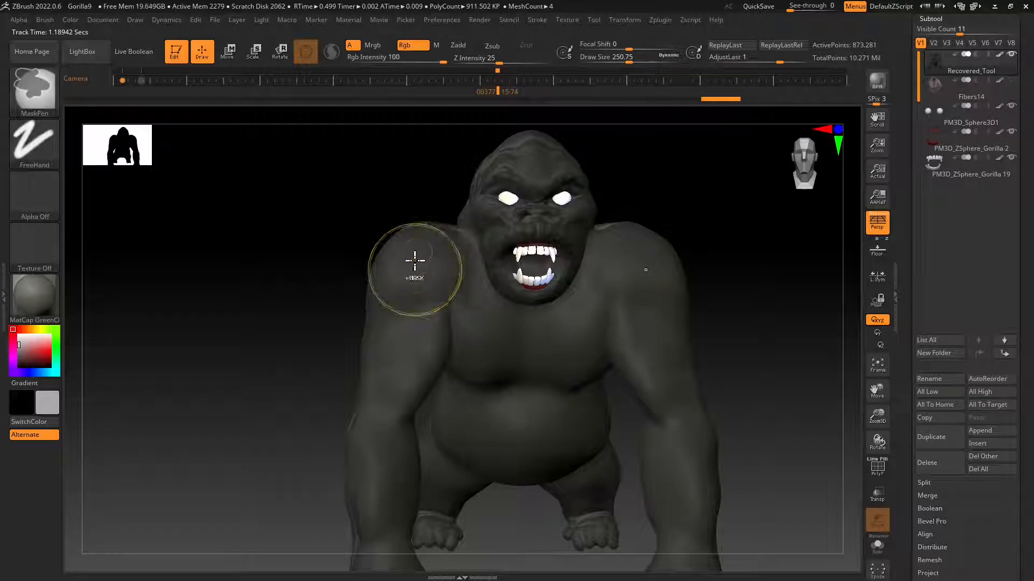
Mask the gorilla's head and shoulders, then invert the mask so the rest of the body is protected.
{"action": "mouse_move", "coordinate": [411, 260]}
{"action": "left_mouse_down", "text": "ctrl"}
{"action": "mouse_move", "coordinate": [417, 246]}
{"action": "mouse_move", "coordinate": [395, 237]}
{"action": "mouse_move", "coordinate": [375, 255]}
{"action": "mouse_move", "coordinate": [523, 280]}
{"action": "mouse_move", "coordinate": [516, 207]}
{"action": "left_mouse_up", "text": "ctrl"}
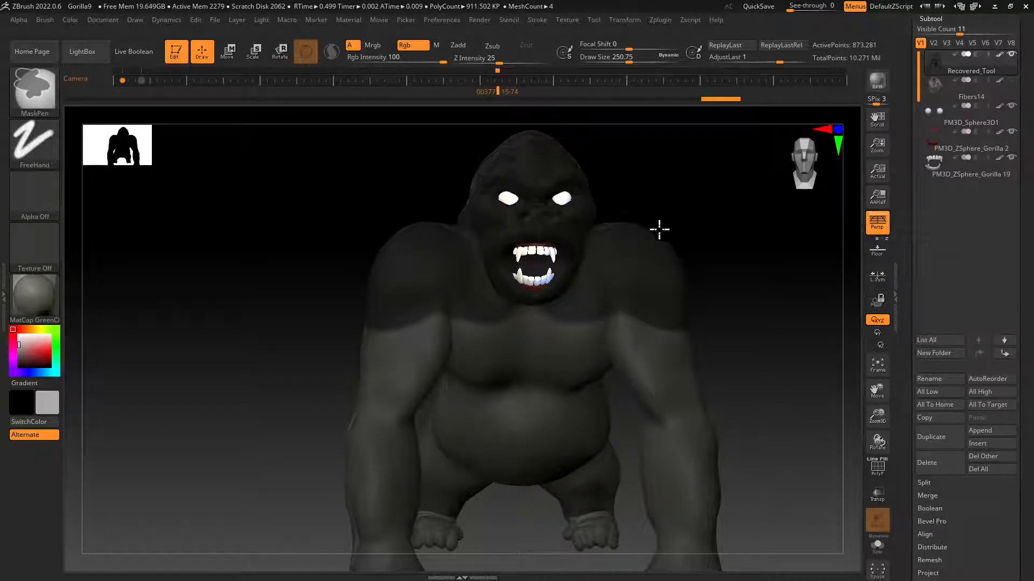
{"action": "left_click", "coordinate": [505, 275], "text": "ctrl"}
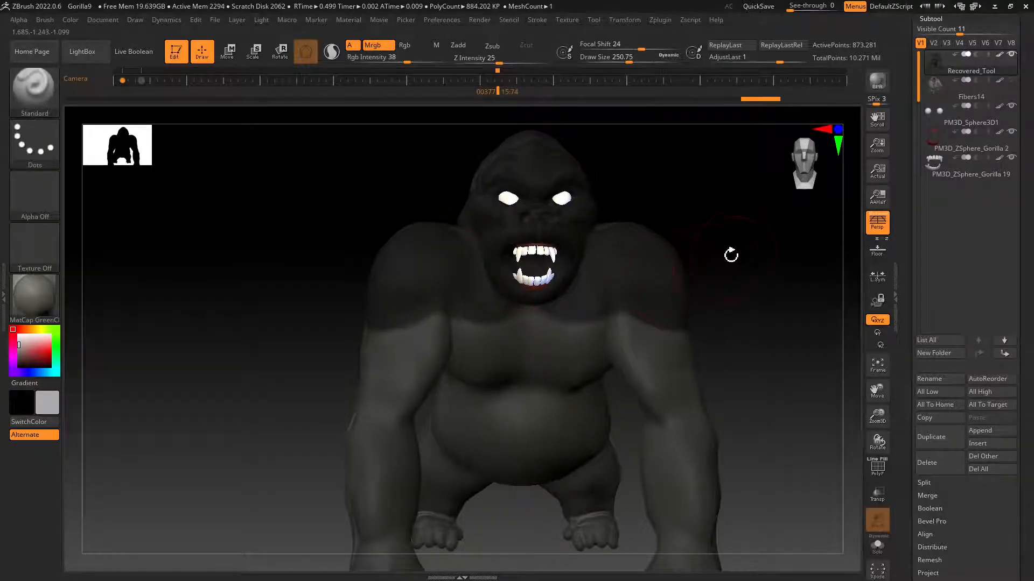
{"action": "left_click", "coordinate": [738, 245], "text": "ctrl"}
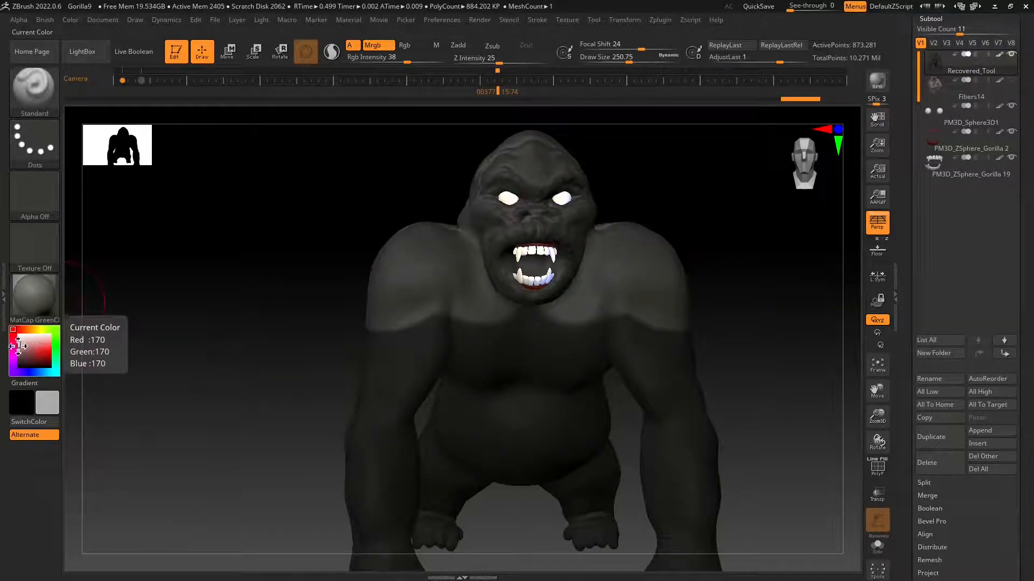
Set up the brush with orange RGB 214, 129, 20, Focal Shift 12, Draw Size 429.82165 and Rgb Intensity 20.
{"action": "left_click", "coordinate": [23, 344]}
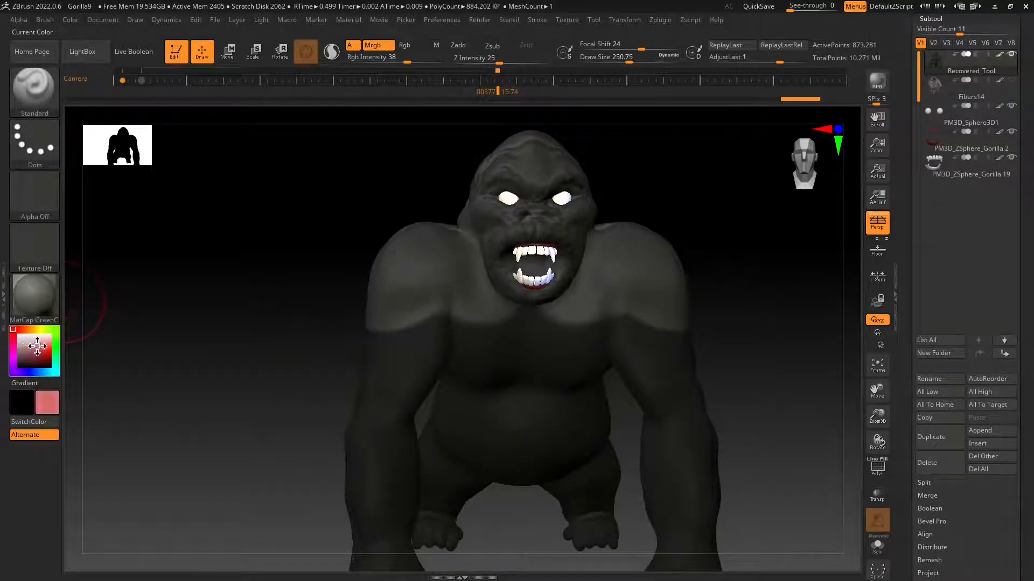
{"action": "left_click", "coordinate": [30, 330]}
{"action": "left_click_drag", "start_coordinate": [38, 347], "coordinate": [46, 353]}
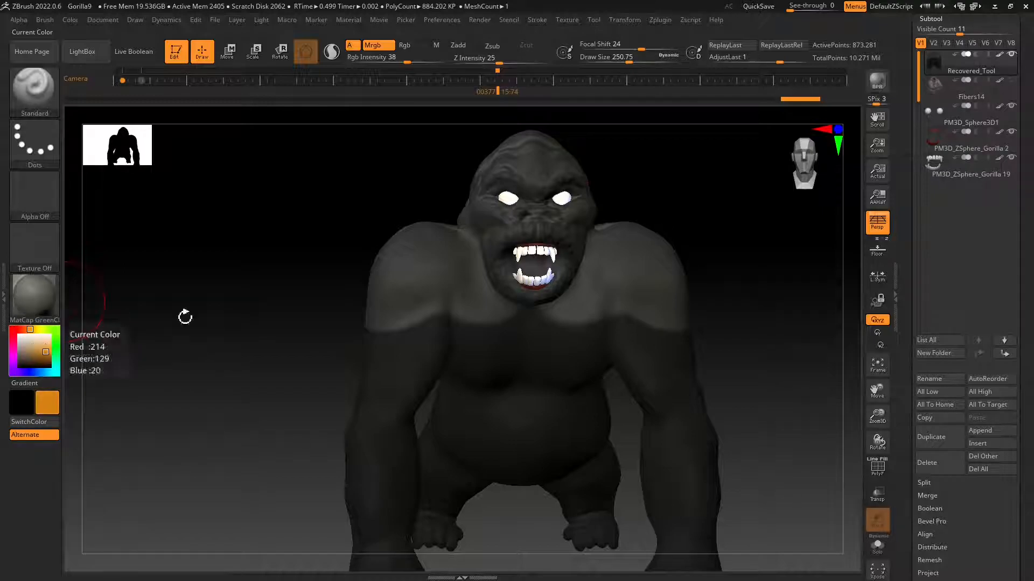
{"action": "left_click", "coordinate": [636, 47]}
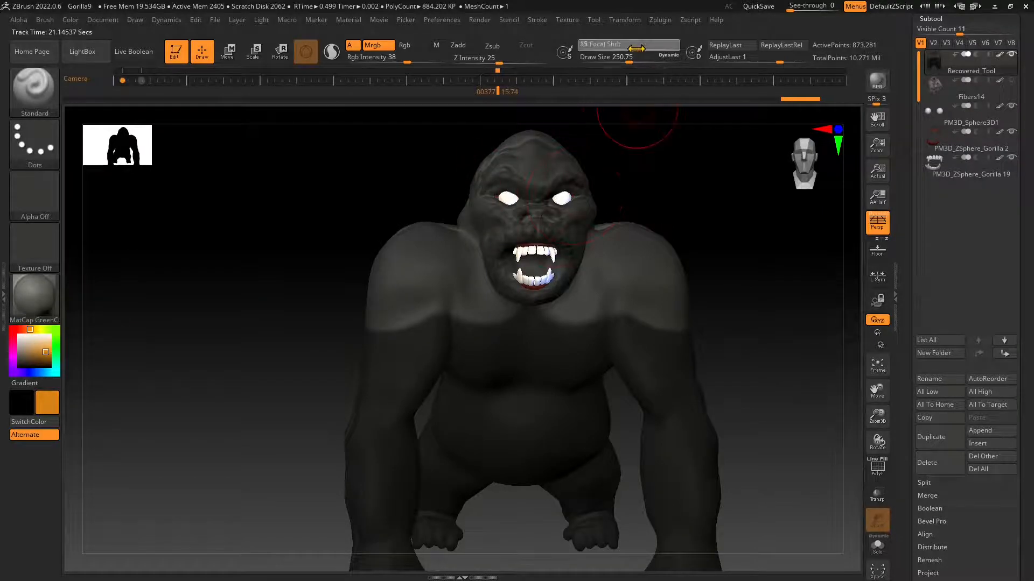
{"action": "mouse_move", "coordinate": [621, 56]}
{"action": "left_mouse_down"}
{"action": "mouse_move", "coordinate": [610, 64]}
{"action": "mouse_move", "coordinate": [644, 64]}
{"action": "left_mouse_up"}
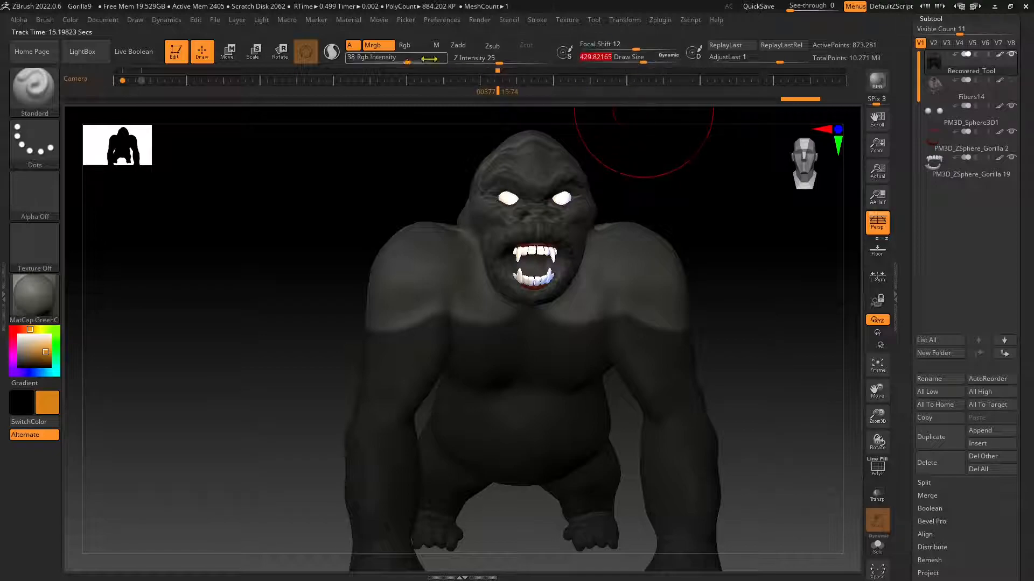
{"action": "mouse_move", "coordinate": [405, 63]}
{"action": "left_mouse_down"}
{"action": "mouse_move", "coordinate": [382, 64]}
{"action": "mouse_move", "coordinate": [391, 64]}
{"action": "left_mouse_up"}
{"action": "left_click", "coordinate": [461, 45]}
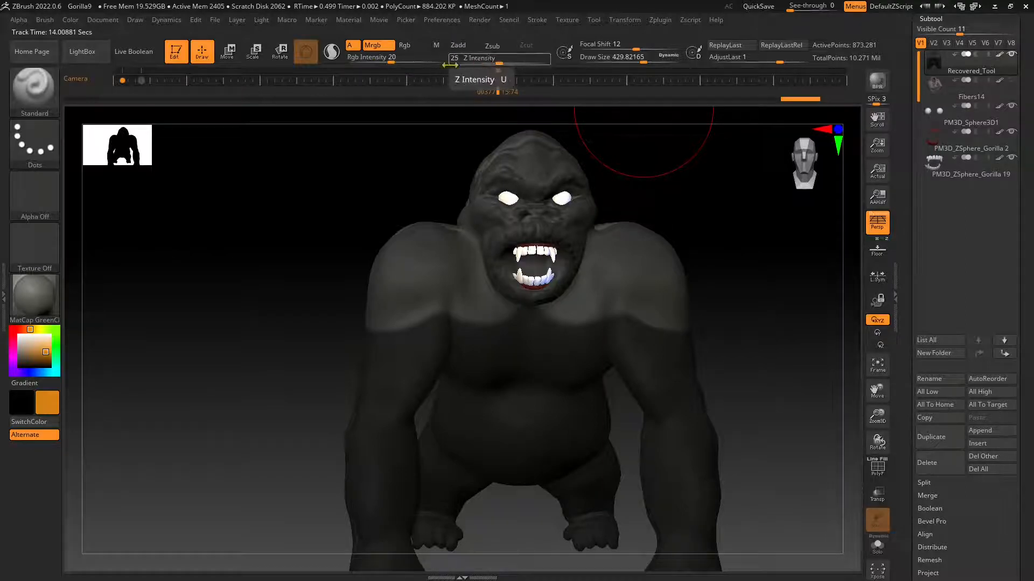
Try painting orange over the unmasked shoulders and head of the gorilla, and clear the mask.
{"action": "left_click_drag", "start_coordinate": [417, 238], "coordinate": [410, 294]}
{"action": "mouse_move", "coordinate": [299, 346]}
{"action": "left_mouse_down"}
{"action": "mouse_move", "coordinate": [344, 376]}
{"action": "mouse_move", "coordinate": [395, 374]}
{"action": "left_mouse_up"}
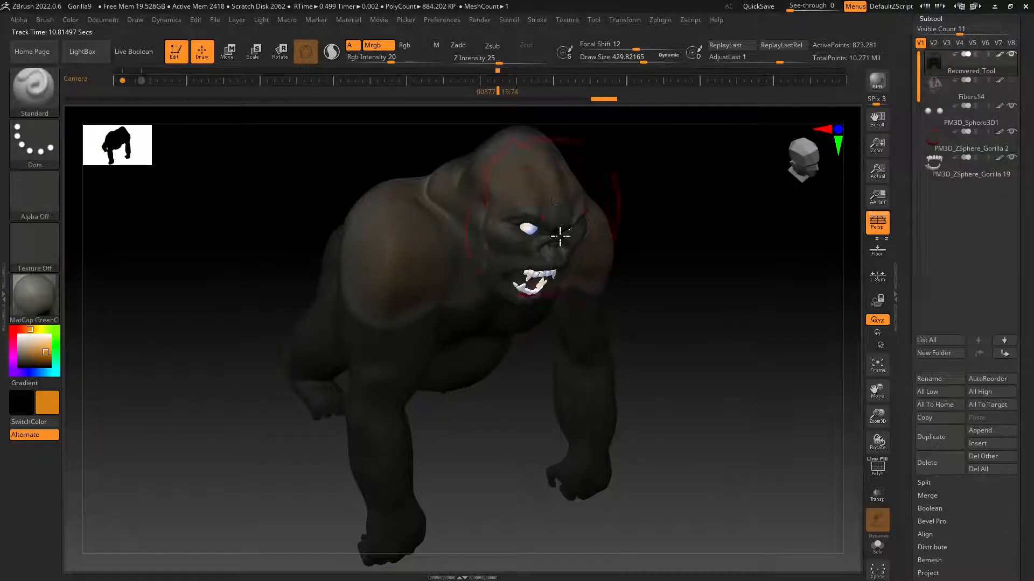
{"action": "left_click_drag", "start_coordinate": [560, 236], "coordinate": [458, 284], "text": "shift"}
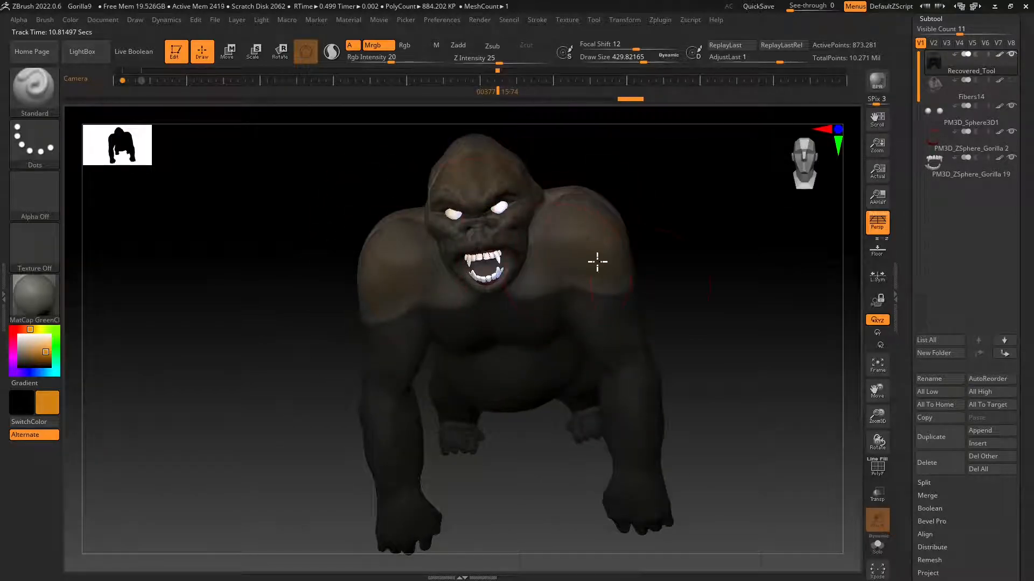
{"action": "left_click_drag", "start_coordinate": [597, 263], "coordinate": [565, 248]}
{"action": "left_click_drag", "start_coordinate": [701, 246], "coordinate": [512, 340], "text": "ctrl"}
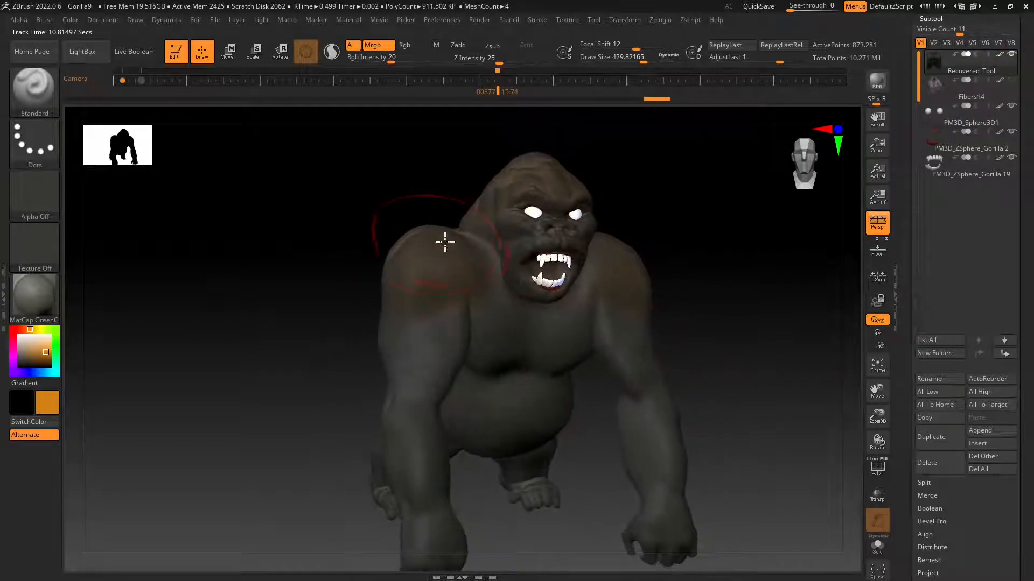
{"action": "left_click_drag", "start_coordinate": [745, 329], "coordinate": [614, 307]}
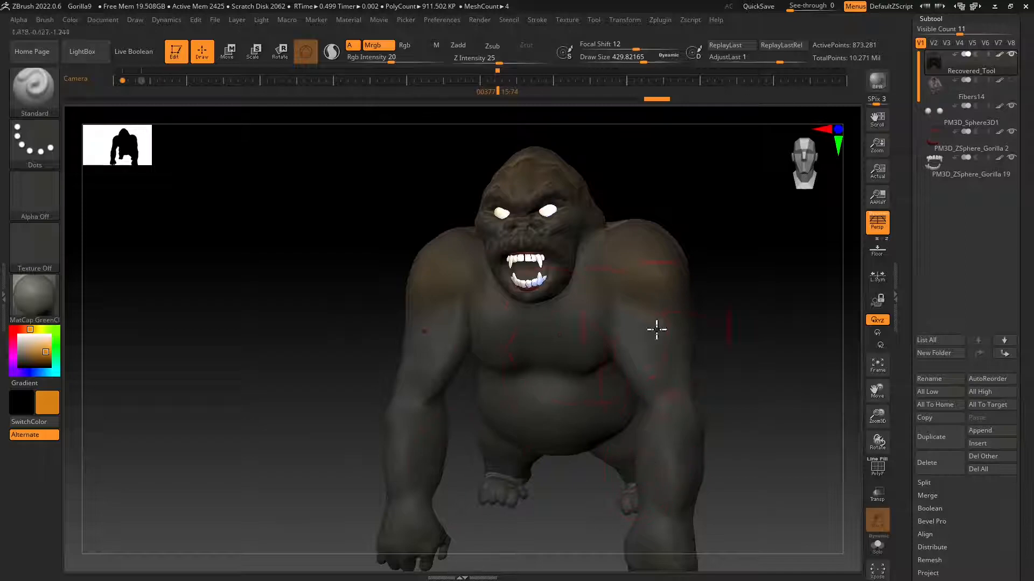
Undo the orange paint strokes on the gorilla's head and shoulders.
{"action": "key", "text": "ctrl+z"}
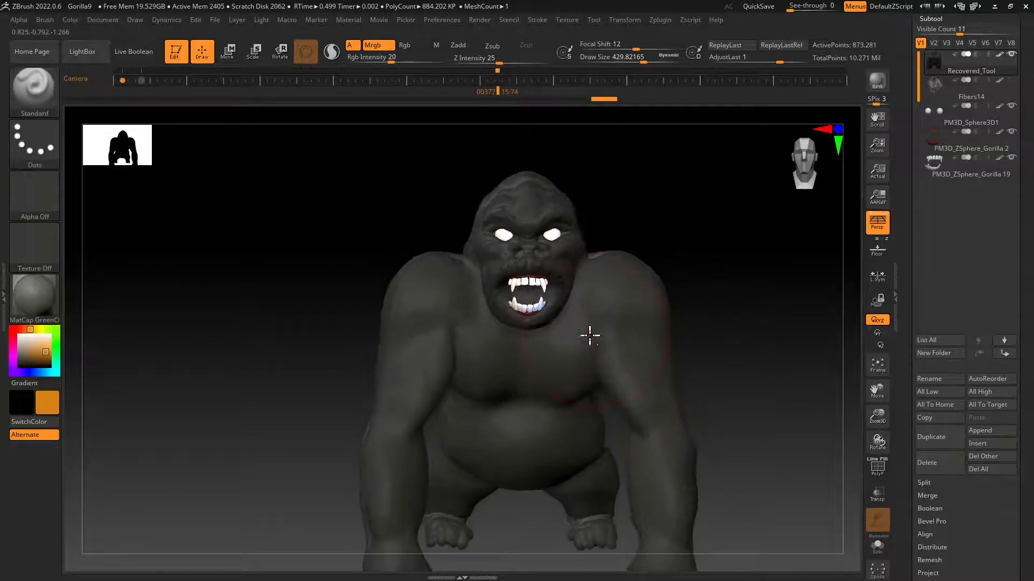
{"action": "key", "text": "space"}
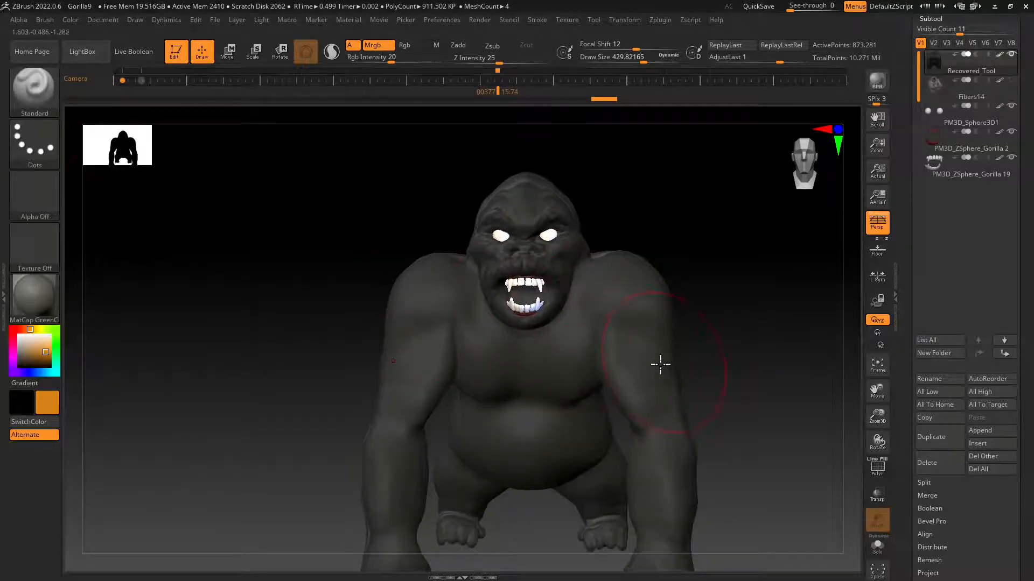
{"action": "right_click_drag", "start_coordinate": [660, 365], "coordinate": [752, 328]}
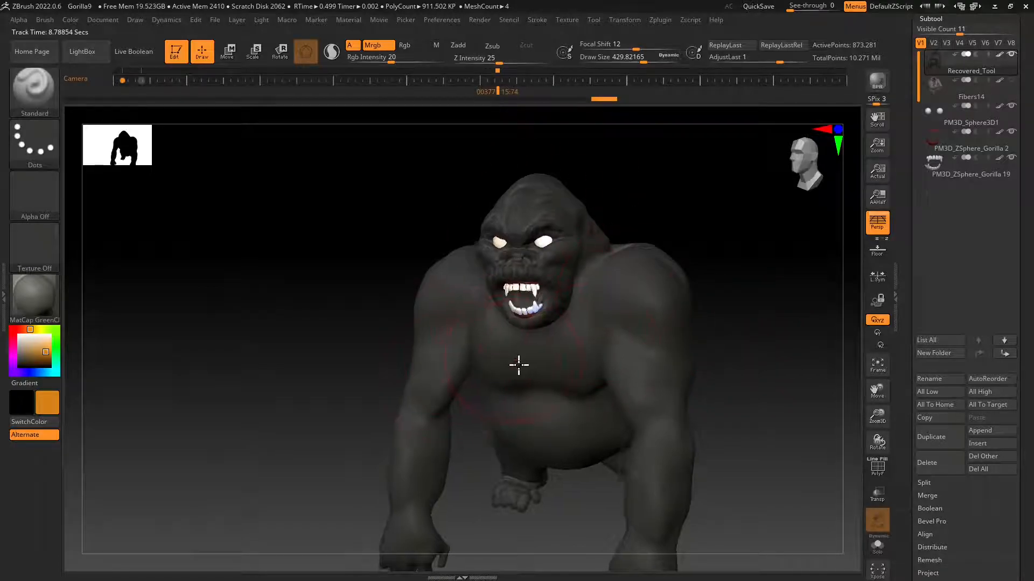
{"action": "right_click_drag", "start_coordinate": [518, 365], "coordinate": [415, 208]}
Try the MatCap GreenRoma material and fill the gorilla body with it and the orange color at Rgb Intensity 20.
{"action": "left_click", "coordinate": [24, 299]}
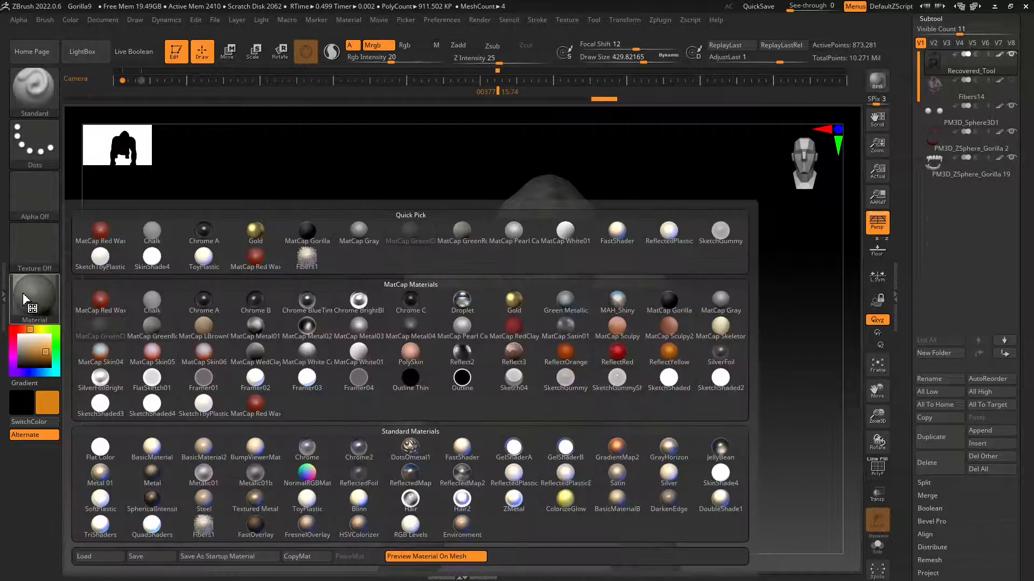
{"action": "left_click", "coordinate": [160, 325]}
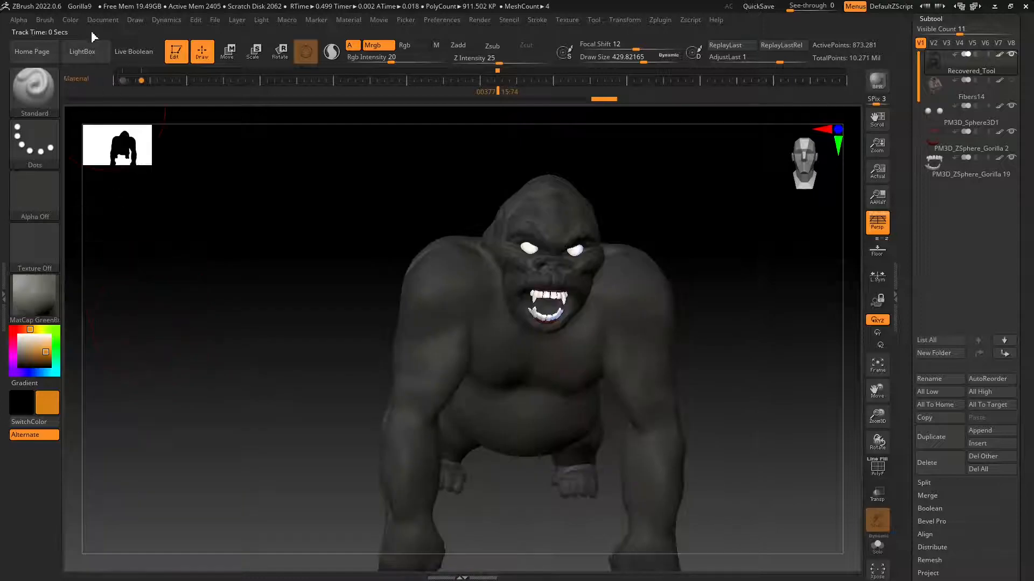
{"action": "left_click", "coordinate": [70, 19]}
{"action": "left_click", "coordinate": [103, 253]}
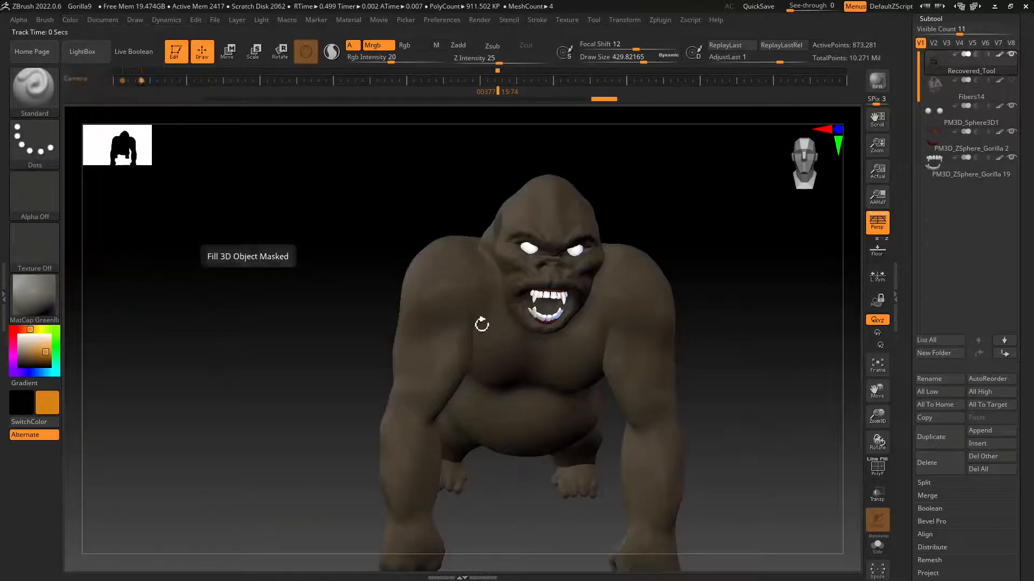
{"action": "right_click_drag", "start_coordinate": [482, 324], "coordinate": [498, 376]}
Switch back to the MatCap GreenClay material and fill the gorilla body with it.
{"action": "left_click", "coordinate": [54, 309]}
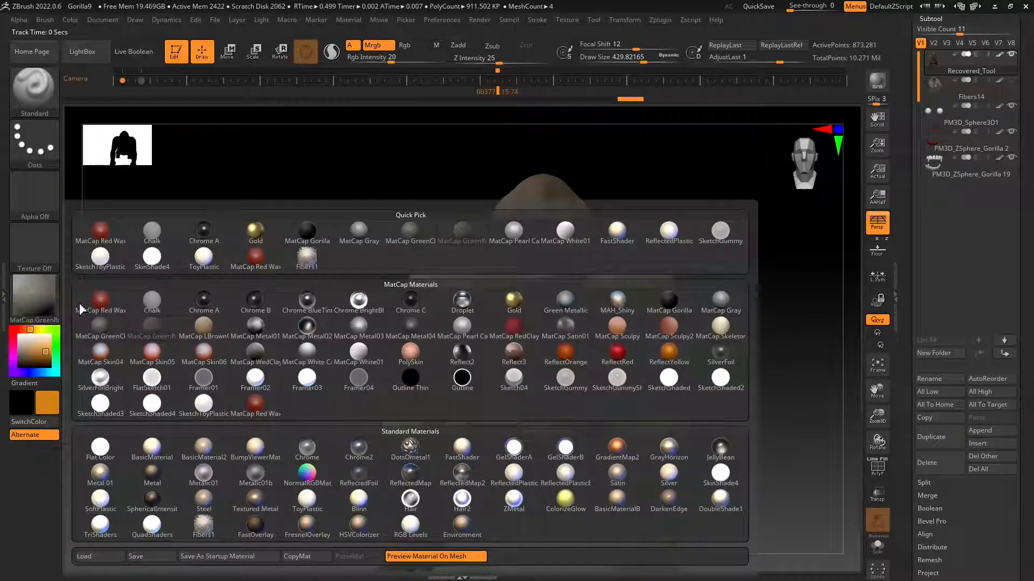
{"action": "left_click", "coordinate": [111, 331]}
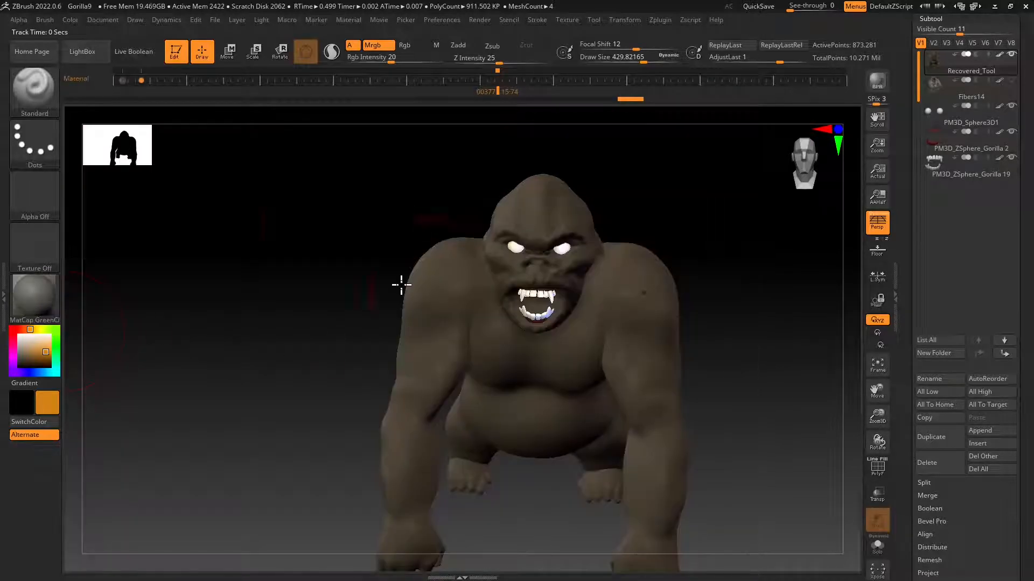
{"action": "left_click", "coordinate": [72, 21]}
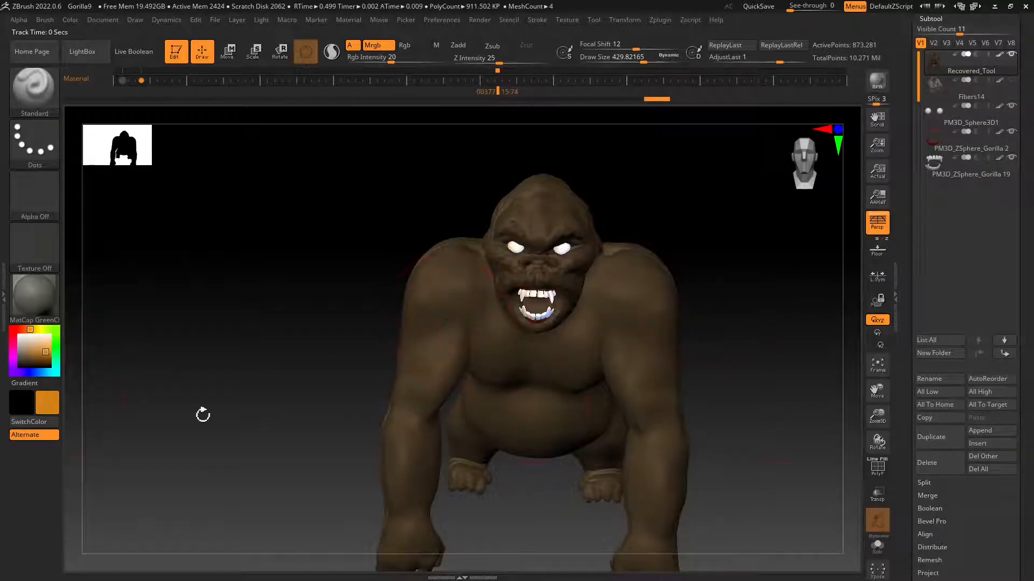
Choose gray RGB 113, 113, 113, set Rgb Intensity to 100 and fill the gorilla body.
{"action": "left_click_drag", "start_coordinate": [38, 349], "coordinate": [11, 354]}
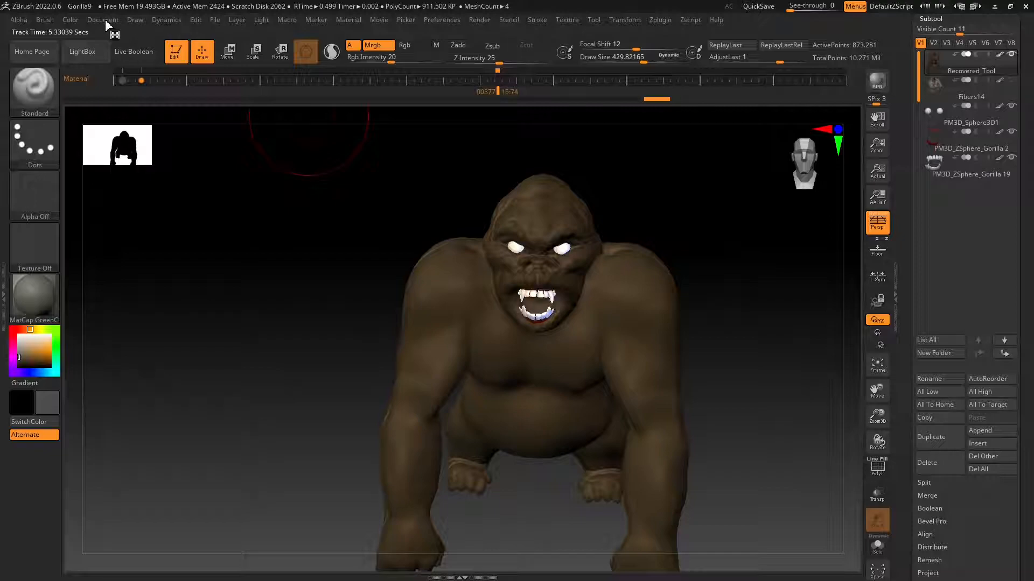
{"action": "mouse_move", "coordinate": [70, 21]}
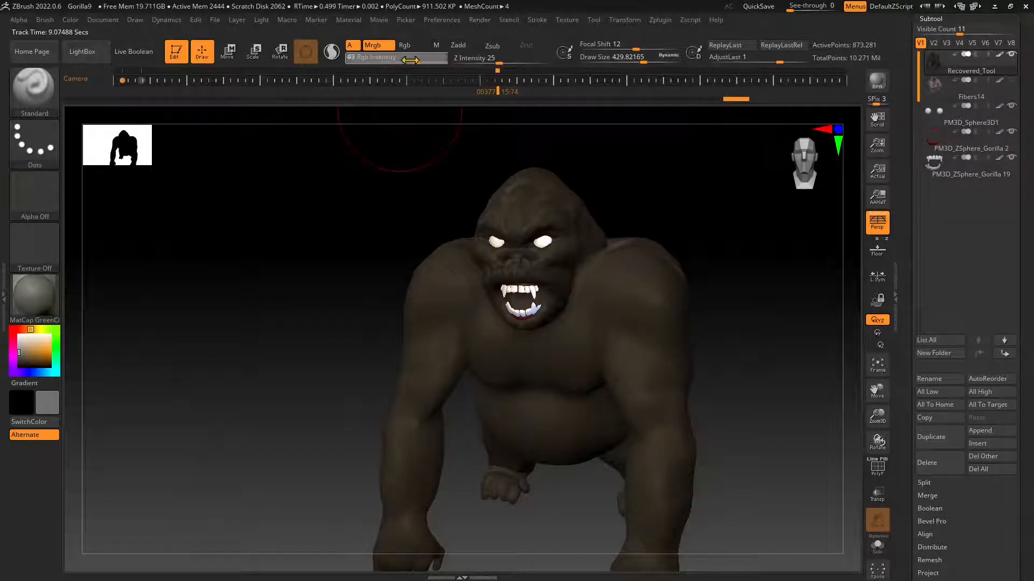
{"action": "left_click_drag", "start_coordinate": [412, 61], "coordinate": [450, 61]}
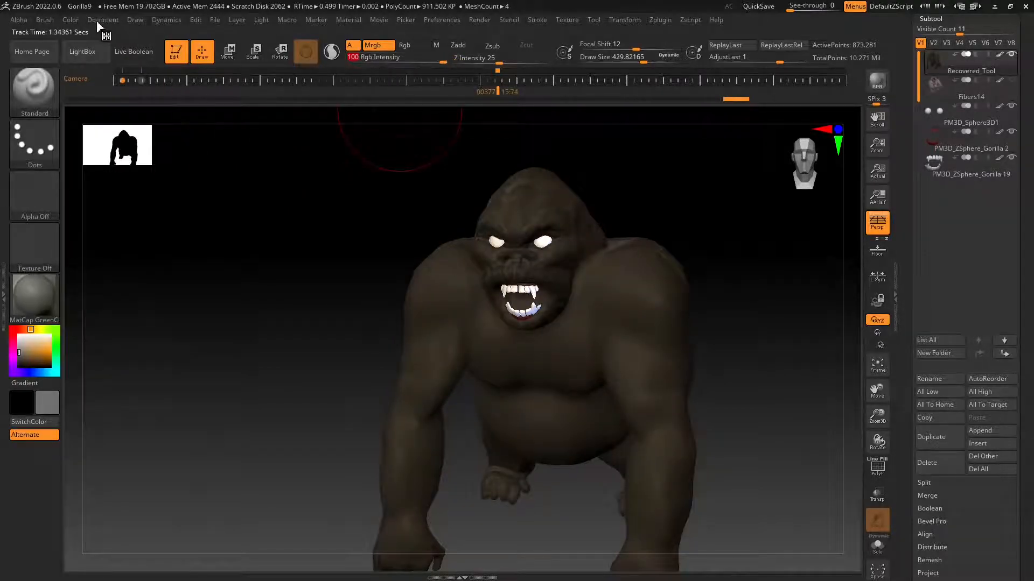
{"action": "left_click", "coordinate": [70, 23]}
{"action": "left_click", "coordinate": [120, 251]}
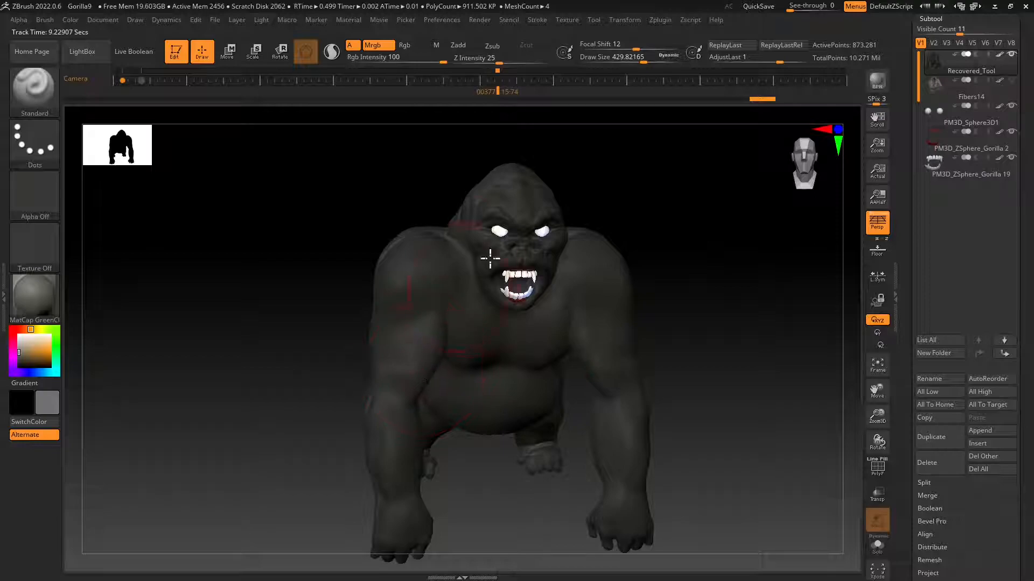
{"action": "right_click_drag", "start_coordinate": [603, 399], "coordinate": [593, 397]}
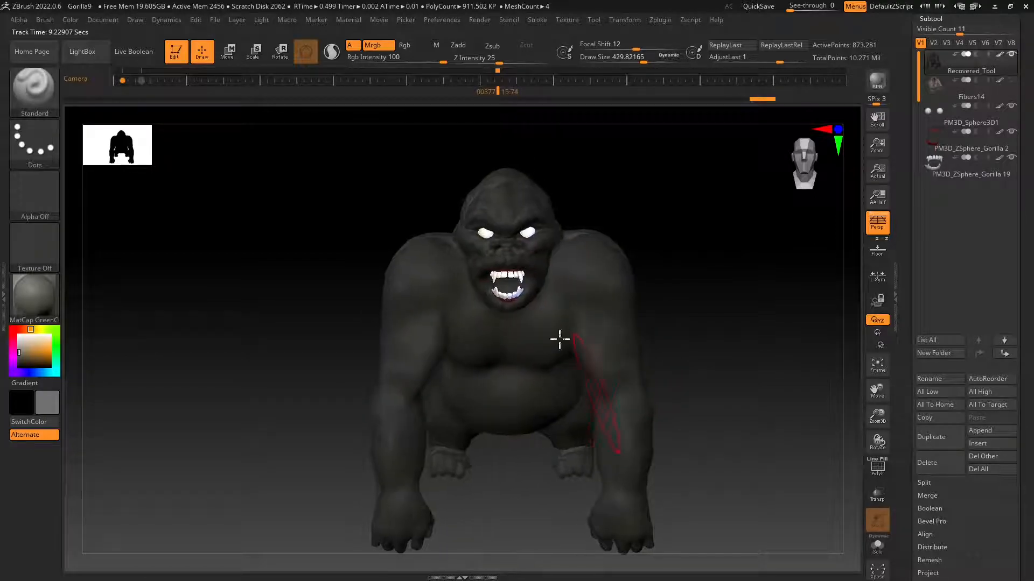
{"action": "left_click", "coordinate": [69, 20]}
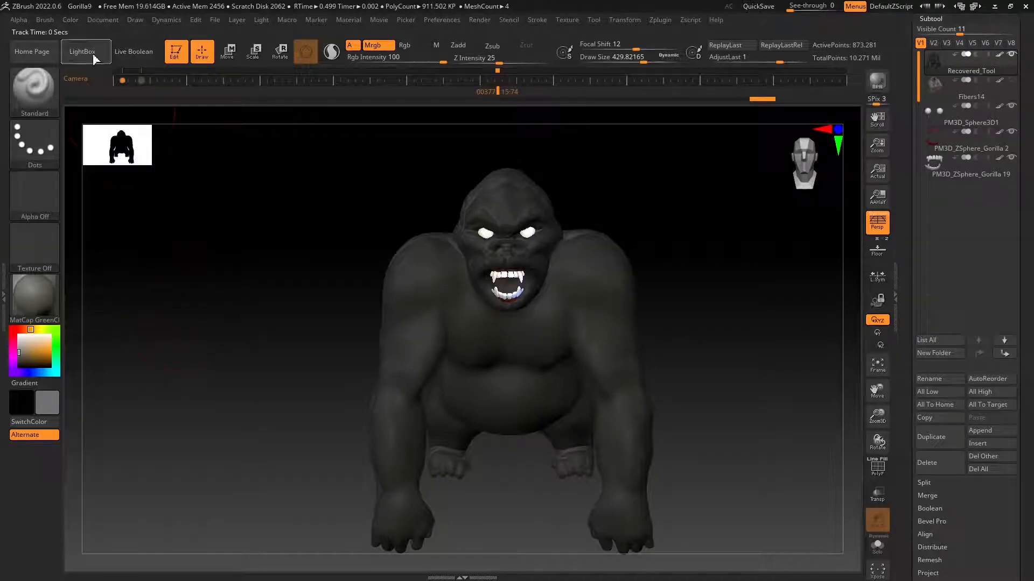
{"action": "left_click", "coordinate": [73, 21]}
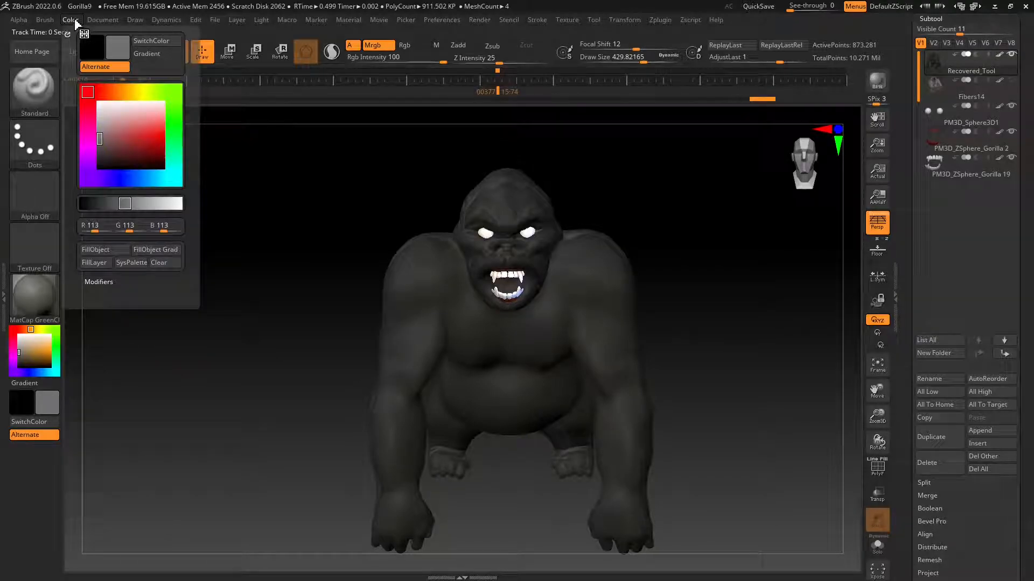
Select the gorilla's teeth subtool, set Draw Size to about 14 and choose the FreeHand stroke.
{"action": "left_click", "coordinate": [493, 278], "text": "alt"}
{"action": "mouse_move", "coordinate": [492, 275]}
{"action": "right_mouse_down", "text": "ctrl"}
{"action": "mouse_move", "coordinate": [490, 254]}
{"action": "mouse_move", "coordinate": [473, 263]}
{"action": "mouse_move", "coordinate": [498, 316]}
{"action": "mouse_move", "coordinate": [662, 102]}
{"action": "right_mouse_up", "text": "ctrl"}
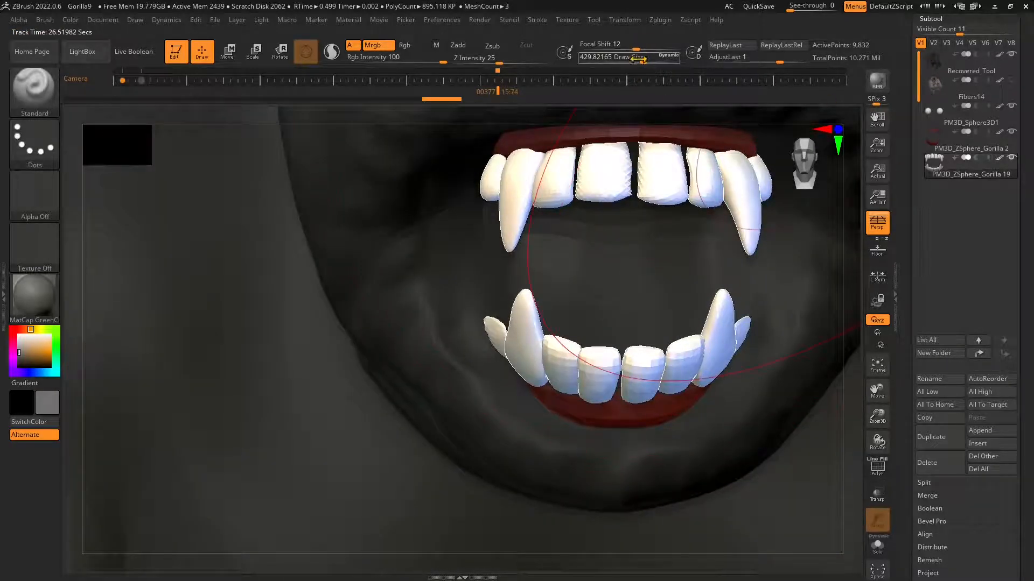
{"action": "left_click_drag", "start_coordinate": [641, 59], "coordinate": [593, 64]}
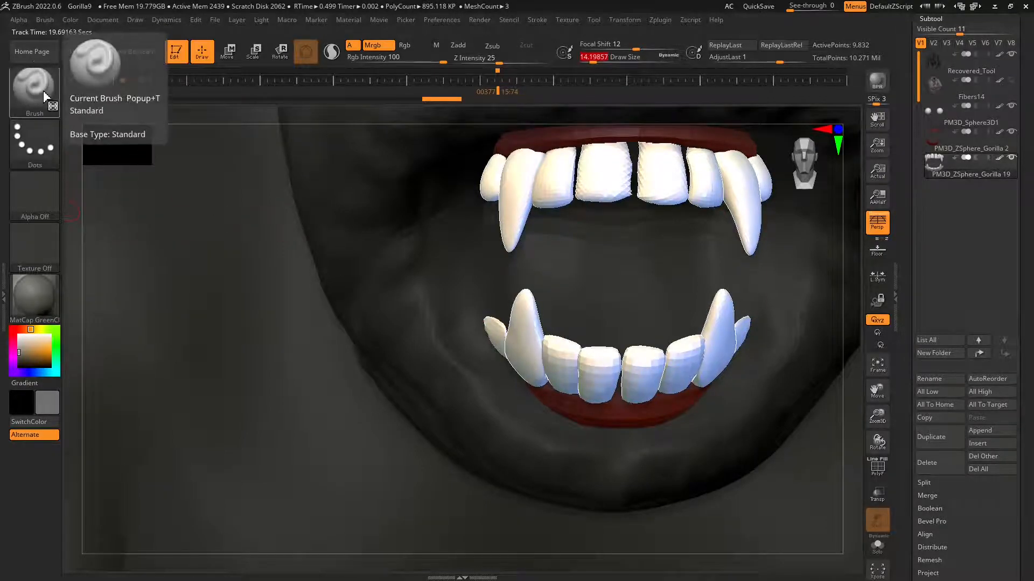
{"action": "left_click", "coordinate": [31, 136]}
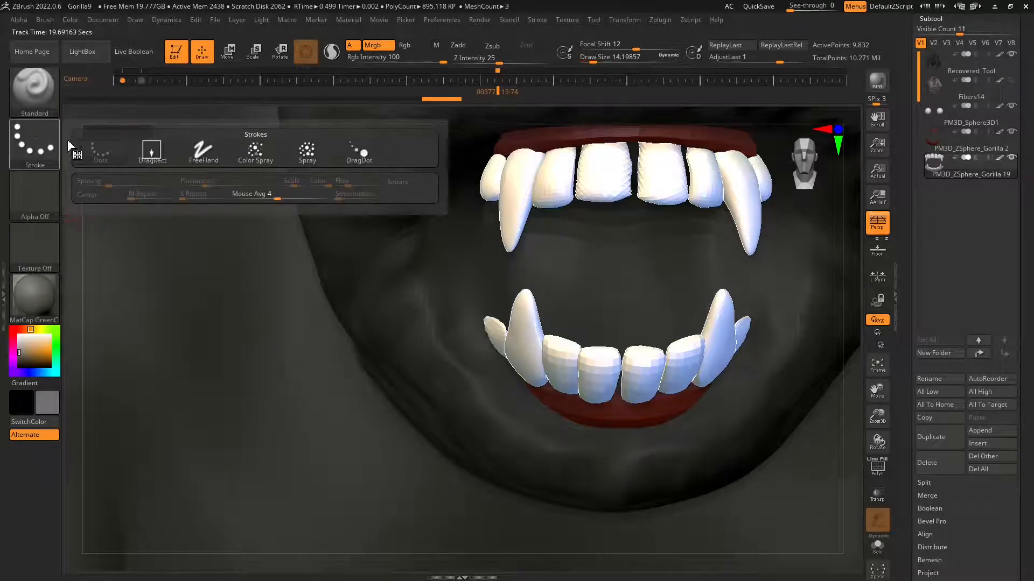
{"action": "left_click", "coordinate": [204, 153]}
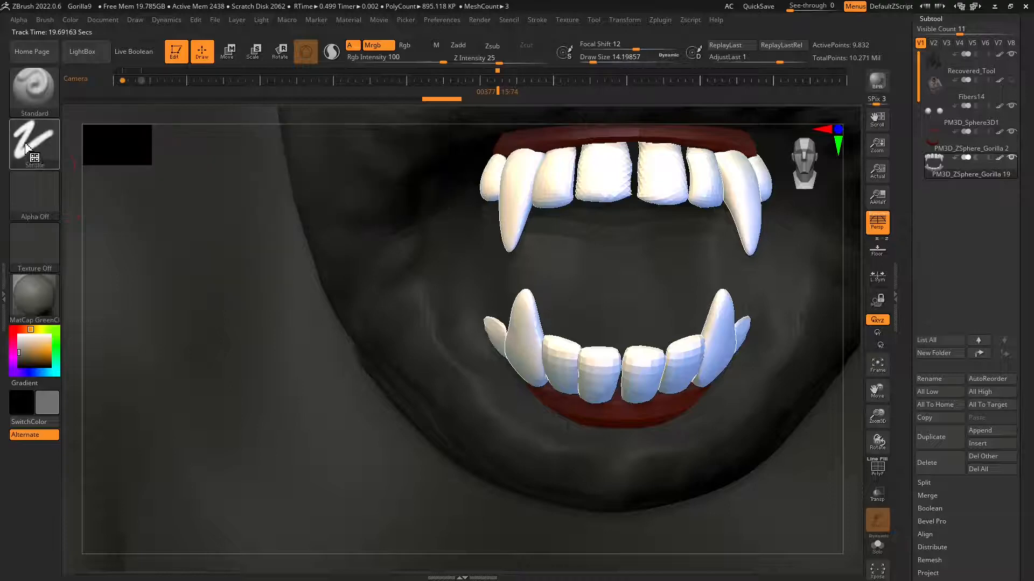
Choose the ToyPlastic material and a gray color for painting the teeth.
{"action": "left_click", "coordinate": [37, 301]}
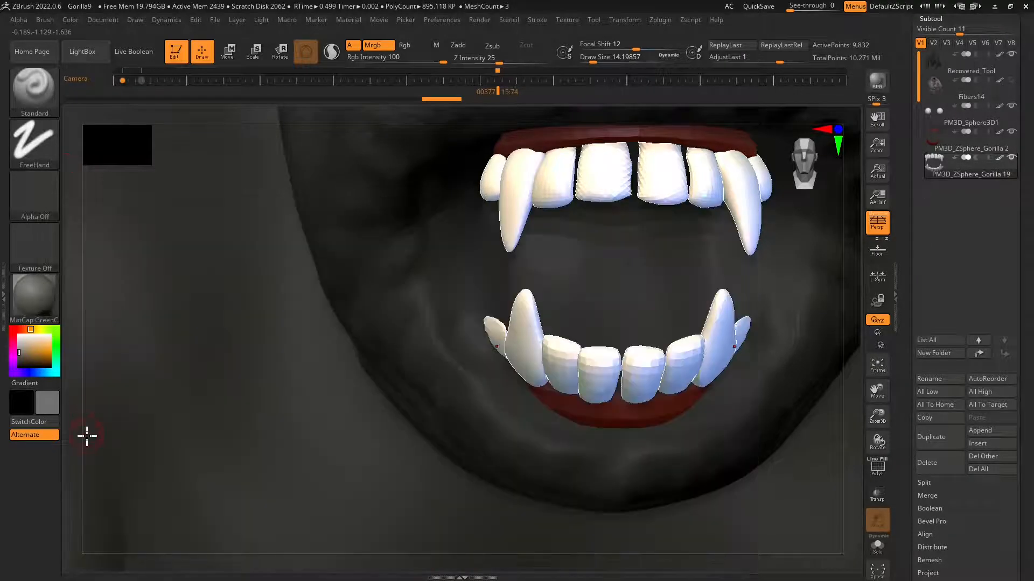
{"action": "left_click", "coordinate": [35, 310]}
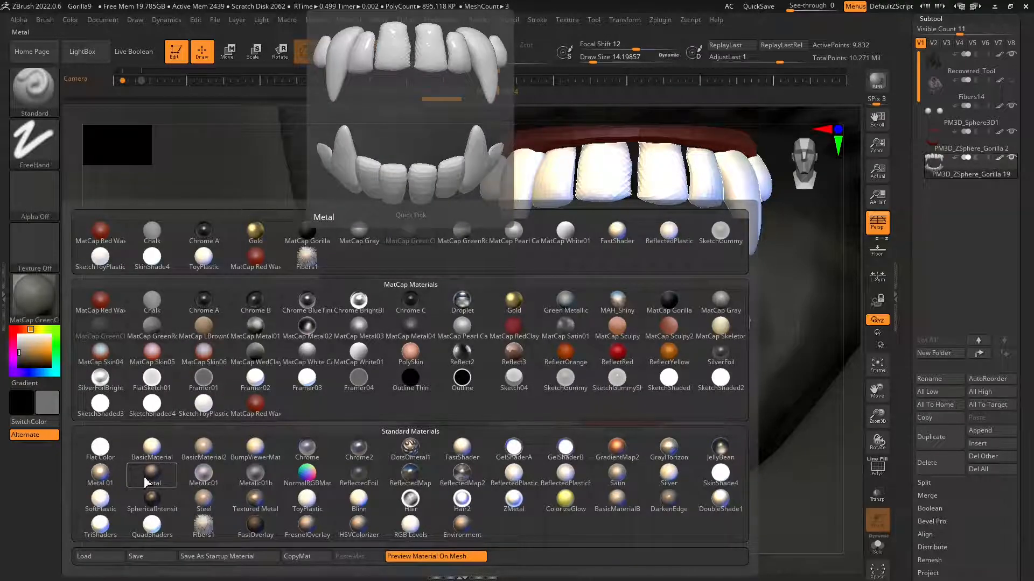
{"action": "left_click", "coordinate": [203, 258]}
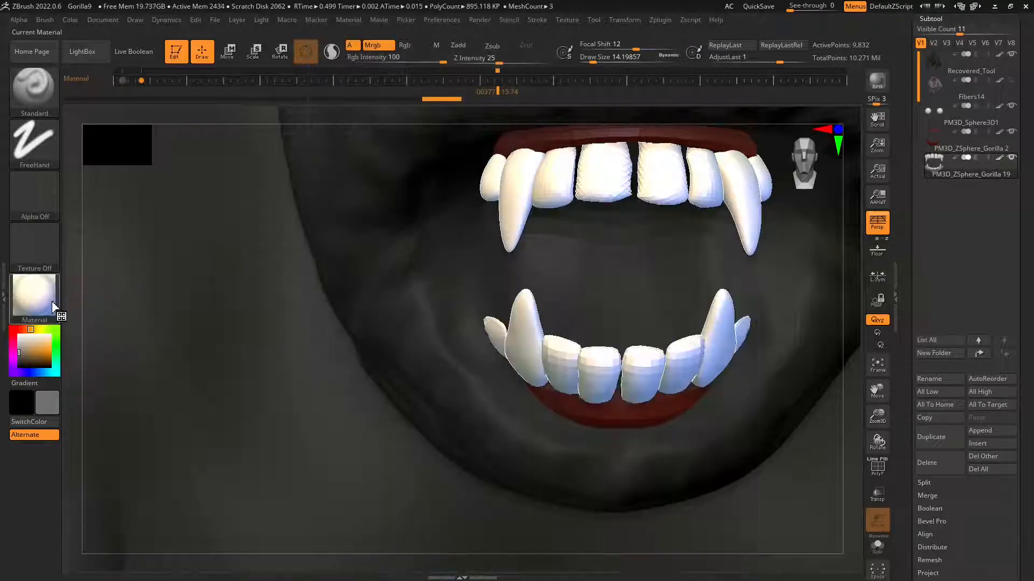
{"action": "left_click", "coordinate": [26, 358]}
{"action": "mouse_move", "coordinate": [25, 358]}
{"action": "left_mouse_down"}
{"action": "mouse_move", "coordinate": [12, 335]}
{"action": "mouse_move", "coordinate": [11, 353]}
{"action": "left_mouse_up"}
Paint gray shading along the gum ends of the upper teeth, adding a lighter gray on the canines and side teeth.
{"action": "left_click_drag", "start_coordinate": [513, 225], "coordinate": [523, 199]}
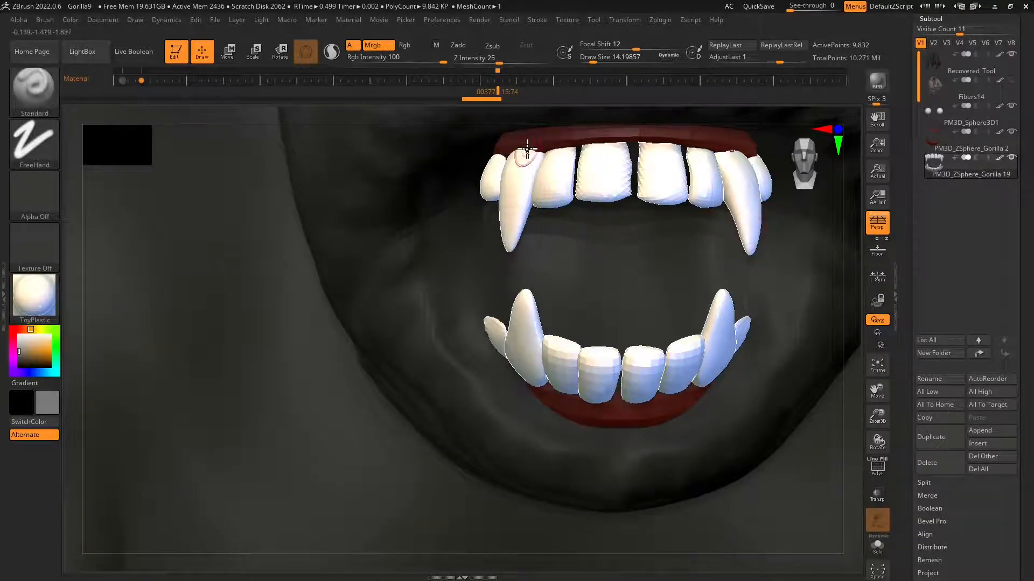
{"action": "key", "text": "ctrl+z"}
{"action": "left_click_drag", "start_coordinate": [532, 155], "coordinate": [616, 137]}
{"action": "left_click_drag", "start_coordinate": [695, 152], "coordinate": [737, 156]}
{"action": "left_click_drag", "start_coordinate": [750, 162], "coordinate": [764, 163]}
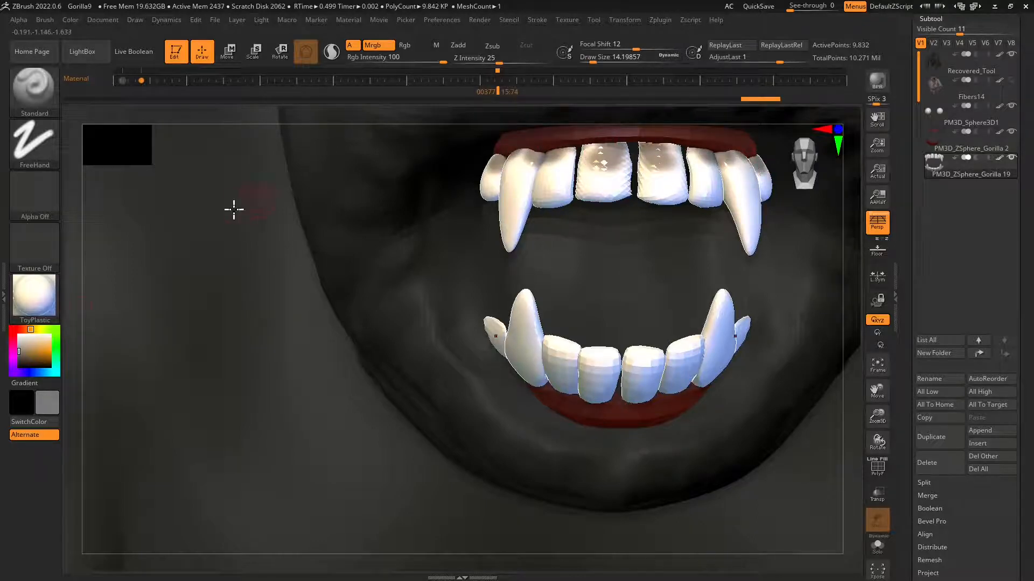
{"action": "left_click_drag", "start_coordinate": [24, 359], "coordinate": [15, 346]}
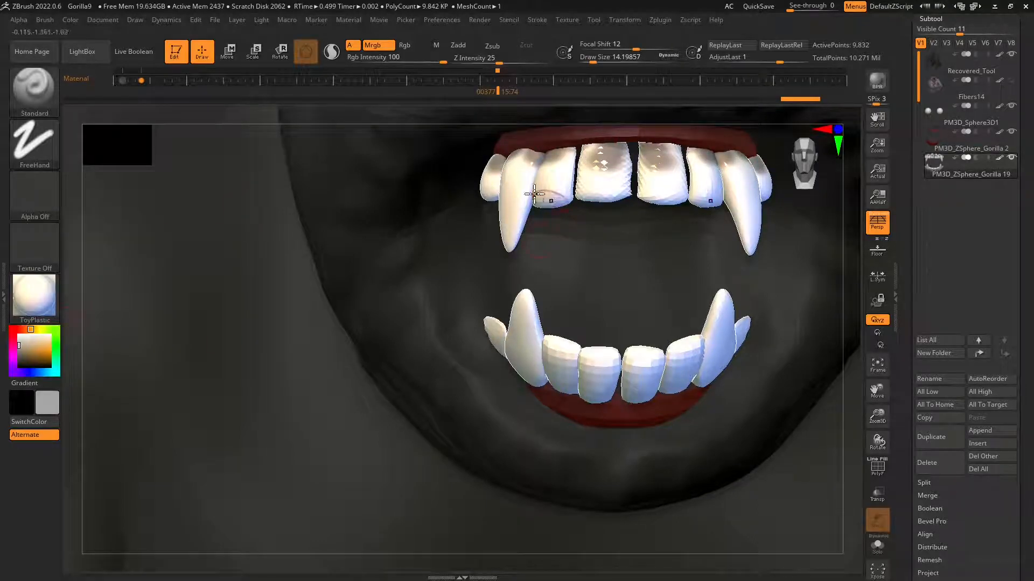
{"action": "mouse_move", "coordinate": [500, 170]}
{"action": "left_mouse_down"}
{"action": "mouse_move", "coordinate": [483, 182]}
{"action": "mouse_move", "coordinate": [513, 181]}
{"action": "mouse_move", "coordinate": [515, 160]}
{"action": "mouse_move", "coordinate": [568, 157]}
{"action": "left_mouse_up"}
Lower Rgb Intensity to 22, set Draw Size to about 33 and paint soft gray over the upper teeth.
{"action": "left_click_drag", "start_coordinate": [595, 61], "coordinate": [609, 61]}
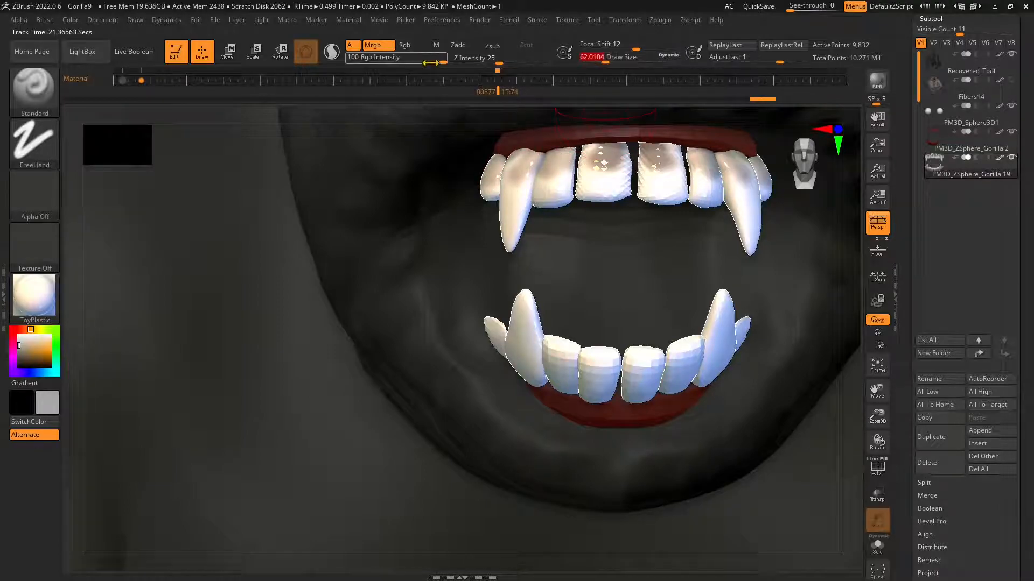
{"action": "left_click_drag", "start_coordinate": [429, 62], "coordinate": [393, 62]}
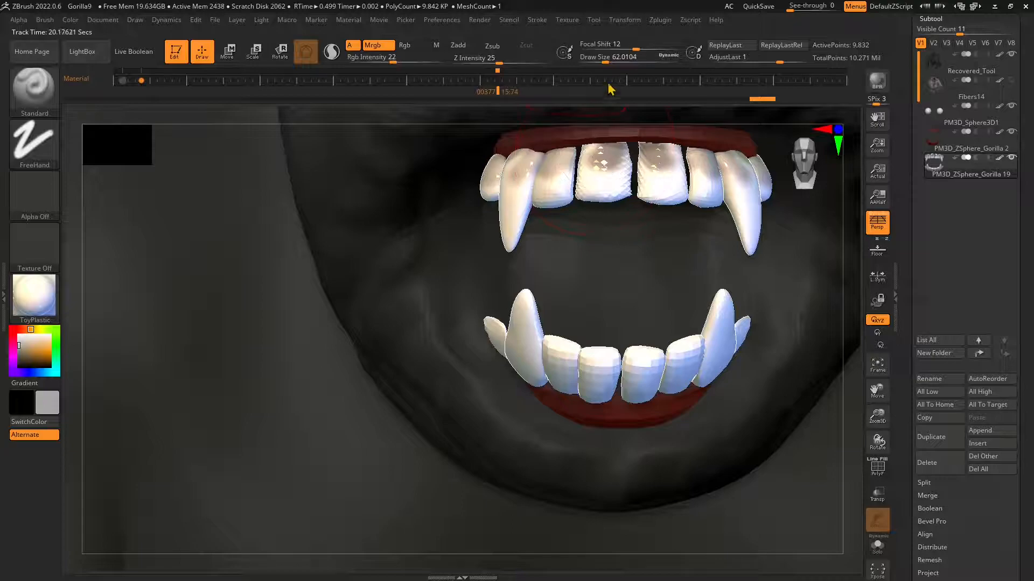
{"action": "left_click_drag", "start_coordinate": [606, 62], "coordinate": [598, 61]}
{"action": "mouse_move", "coordinate": [591, 147]}
{"action": "left_mouse_down"}
{"action": "mouse_move", "coordinate": [653, 145]}
{"action": "mouse_move", "coordinate": [686, 172]}
{"action": "mouse_move", "coordinate": [750, 164]}
{"action": "mouse_move", "coordinate": [545, 157]}
{"action": "left_mouse_up"}
{"action": "left_click_drag", "start_coordinate": [495, 183], "coordinate": [705, 172]}
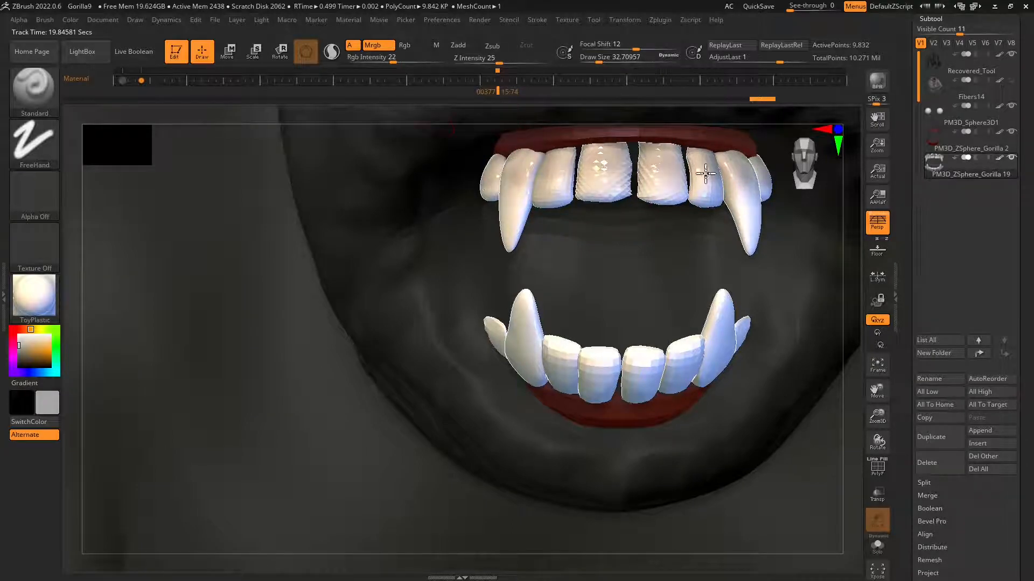
Tint the upper and lower teeth with beige and shade the lower canines with RGB 130, 119, 104.
{"action": "mouse_move", "coordinate": [517, 185]}
{"action": "left_mouse_down"}
{"action": "mouse_move", "coordinate": [510, 224]}
{"action": "mouse_move", "coordinate": [511, 187]}
{"action": "mouse_move", "coordinate": [720, 203]}
{"action": "mouse_move", "coordinate": [751, 194]}
{"action": "mouse_move", "coordinate": [753, 267]}
{"action": "left_mouse_up"}
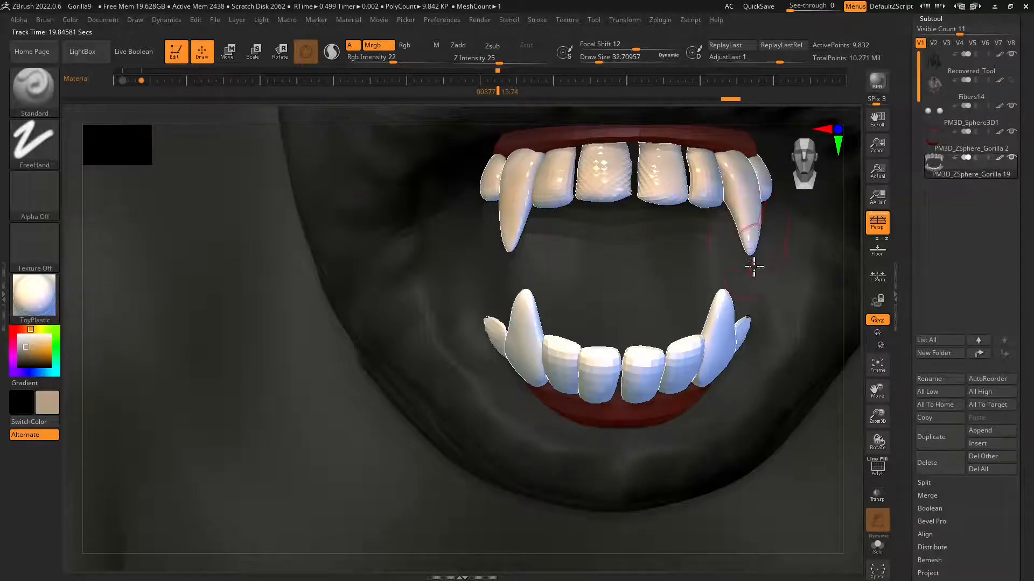
{"action": "mouse_move", "coordinate": [533, 319]}
{"action": "left_mouse_down"}
{"action": "mouse_move", "coordinate": [519, 323]}
{"action": "mouse_move", "coordinate": [571, 353]}
{"action": "mouse_move", "coordinate": [634, 361]}
{"action": "left_mouse_up"}
{"action": "mouse_move", "coordinate": [712, 335]}
{"action": "left_mouse_down"}
{"action": "mouse_move", "coordinate": [726, 316]}
{"action": "mouse_move", "coordinate": [700, 333]}
{"action": "left_mouse_up"}
{"action": "left_click_drag", "start_coordinate": [26, 347], "coordinate": [21, 352]}
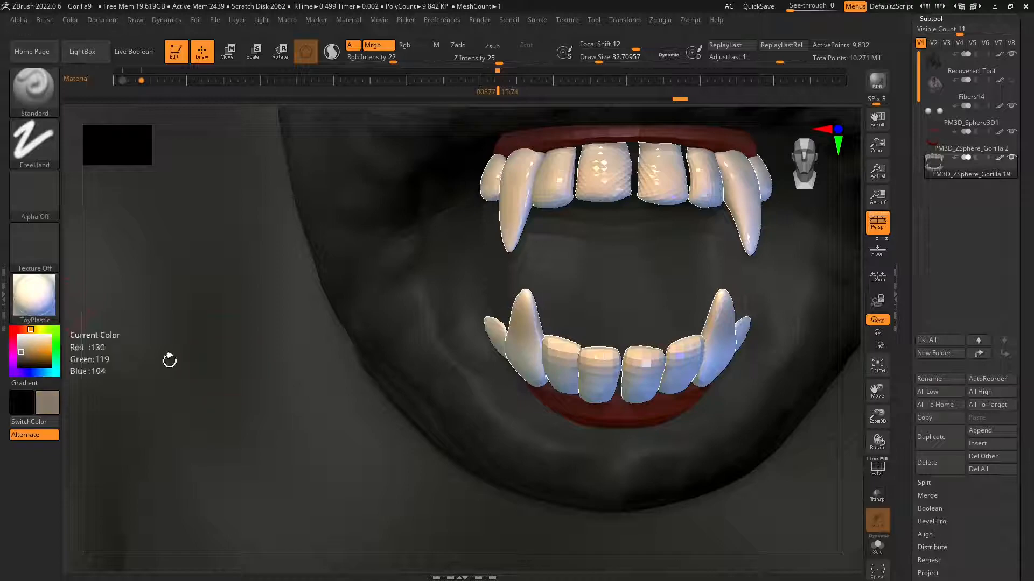
{"action": "mouse_move", "coordinate": [507, 341]}
{"action": "left_mouse_down"}
{"action": "mouse_move", "coordinate": [592, 372]}
{"action": "mouse_move", "coordinate": [531, 350]}
{"action": "left_mouse_up"}
Darken the gum edges of the lower and upper teeth with dark brown.
{"action": "left_click", "coordinate": [23, 360]}
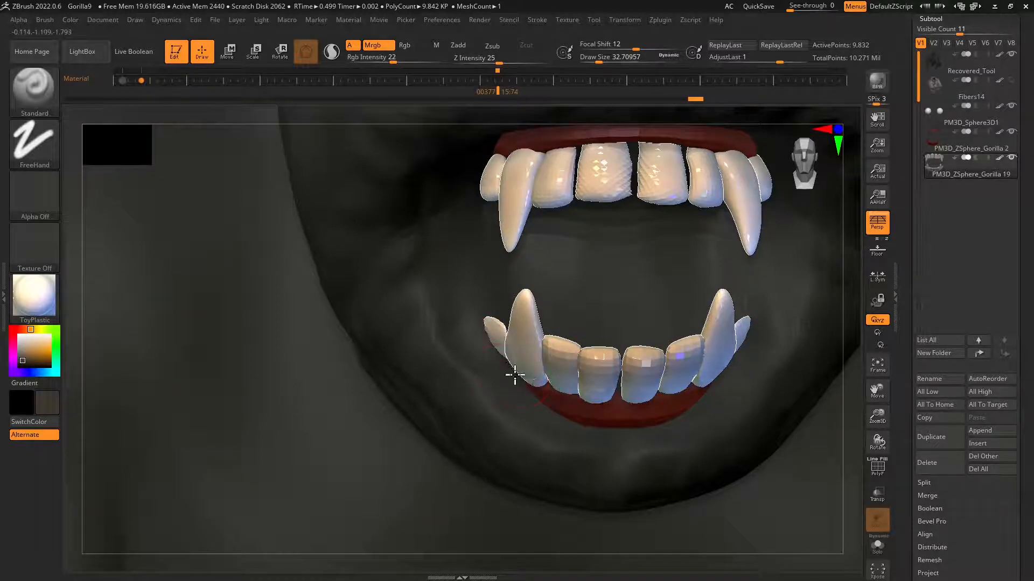
{"action": "mouse_move", "coordinate": [586, 396]}
{"action": "left_mouse_down"}
{"action": "mouse_move", "coordinate": [625, 406]}
{"action": "mouse_move", "coordinate": [503, 378]}
{"action": "left_mouse_up"}
{"action": "mouse_move", "coordinate": [632, 406]}
{"action": "left_mouse_down"}
{"action": "mouse_move", "coordinate": [736, 367]}
{"action": "mouse_move", "coordinate": [545, 383]}
{"action": "left_mouse_up"}
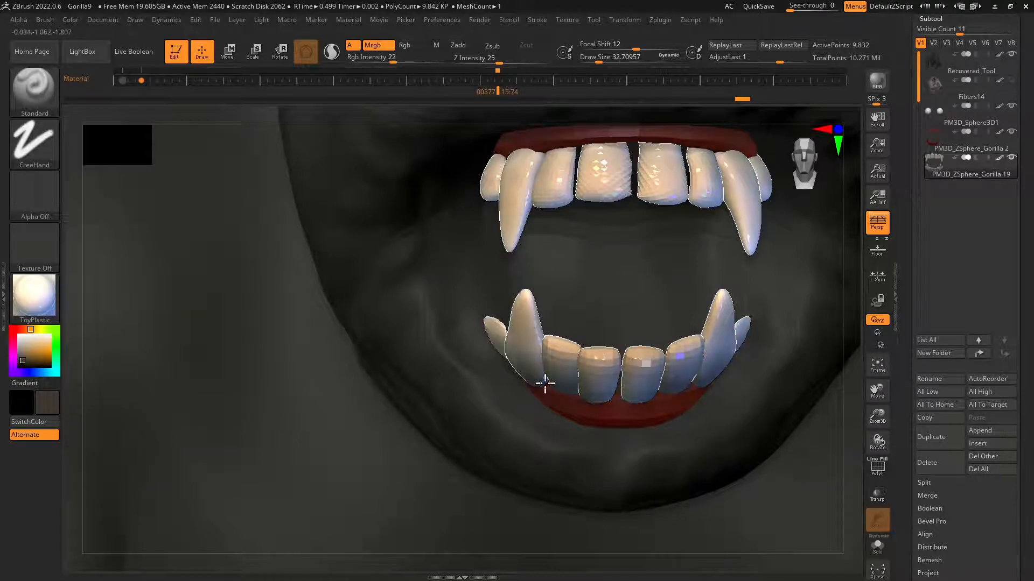
{"action": "left_click_drag", "start_coordinate": [487, 162], "coordinate": [662, 156]}
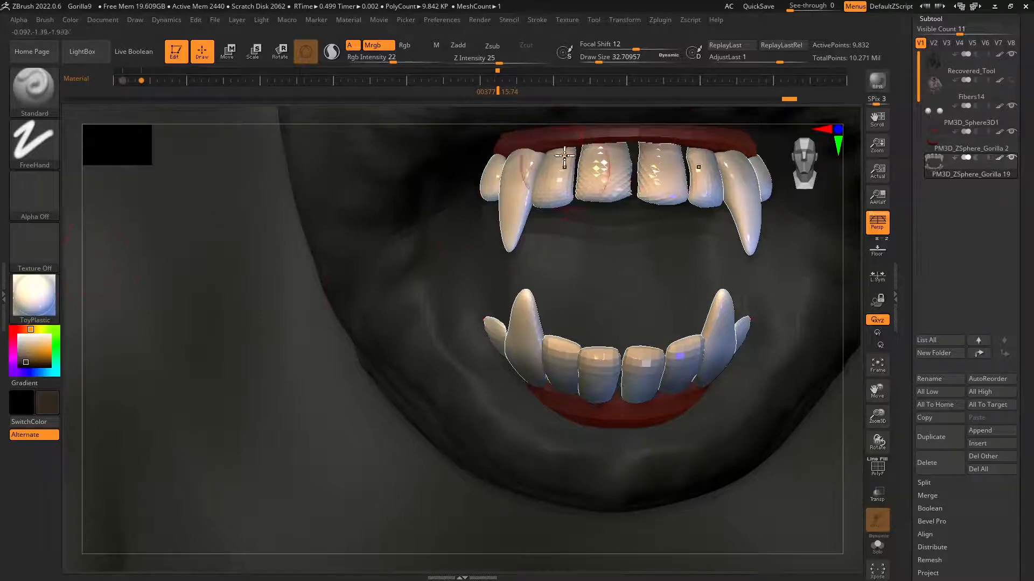
{"action": "mouse_move", "coordinate": [495, 159]}
{"action": "left_mouse_down"}
{"action": "mouse_move", "coordinate": [568, 143]}
{"action": "mouse_move", "coordinate": [643, 156]}
{"action": "left_mouse_up"}
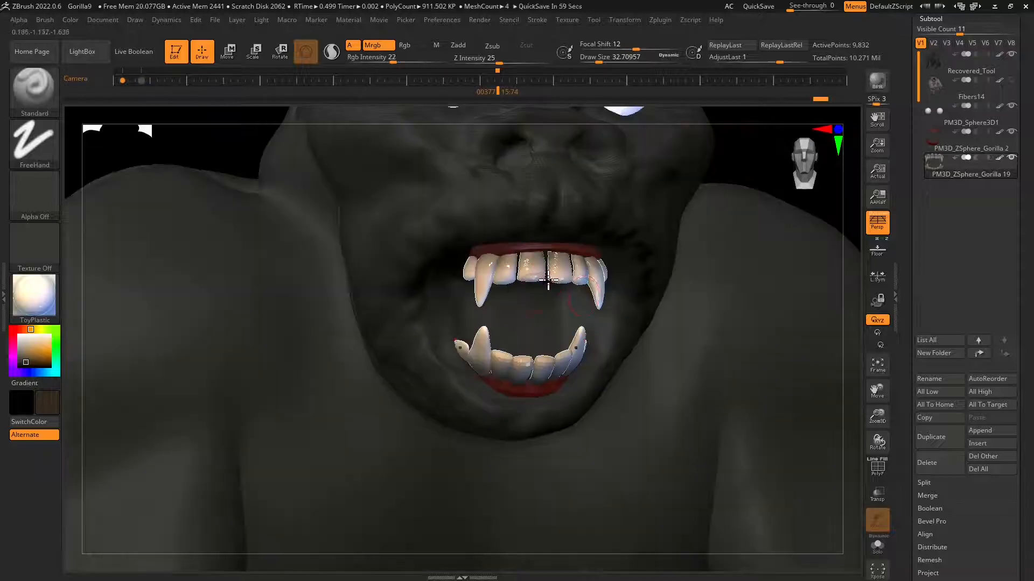
Divide the teeth mesh once to subdivision level 2 and check the smoothed teeth from several angles.
{"action": "left_click_drag", "start_coordinate": [1027, 428], "coordinate": [1030, 317]}
{"action": "left_click", "coordinate": [946, 391]}
{"action": "left_click", "coordinate": [933, 136]}
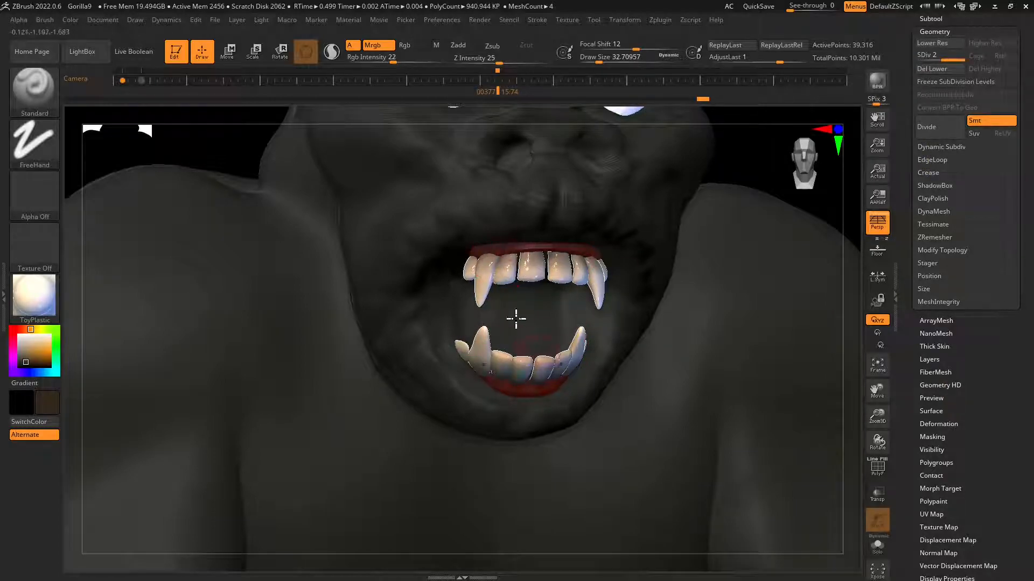
{"action": "right_click_drag", "start_coordinate": [625, 426], "coordinate": [626, 434]}
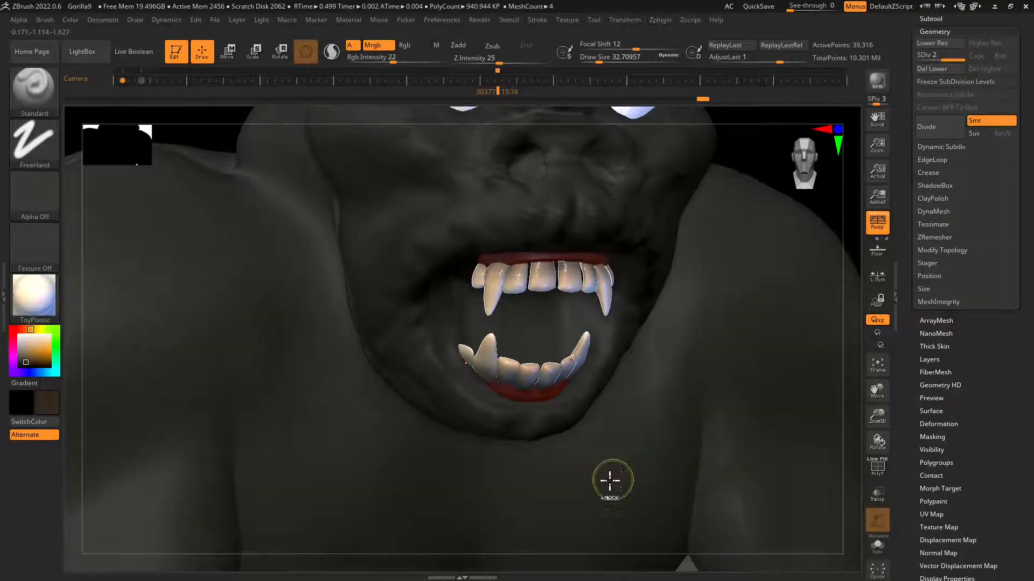
{"action": "right_click_drag", "start_coordinate": [610, 480], "coordinate": [610, 439], "text": "ctrl"}
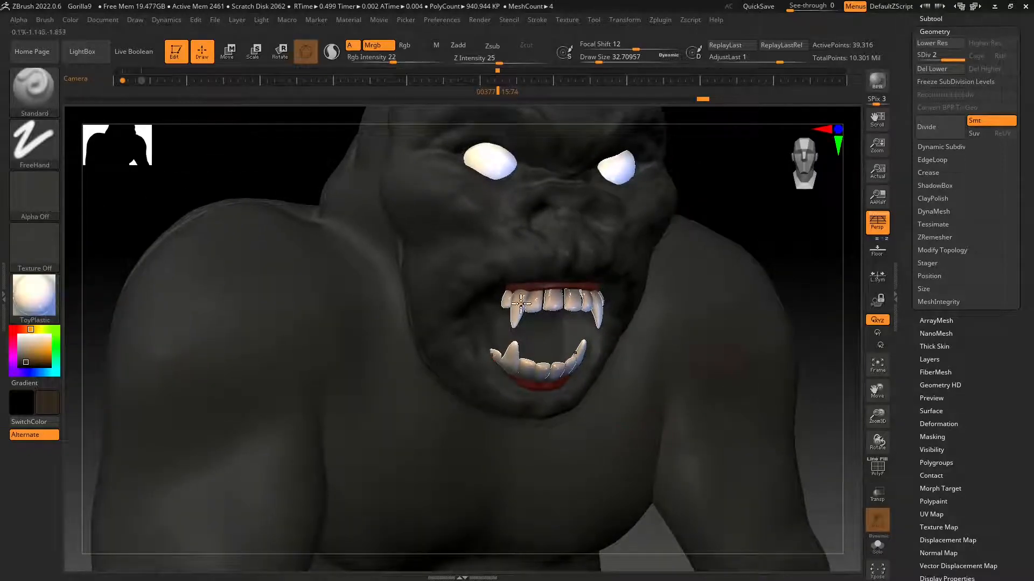
Face the gorilla's head from the front without perspective and select the eye spheres subtool, PM3D_Sphere3D1.
{"action": "left_click_drag", "start_coordinate": [1031, 200], "coordinate": [1031, 295]}
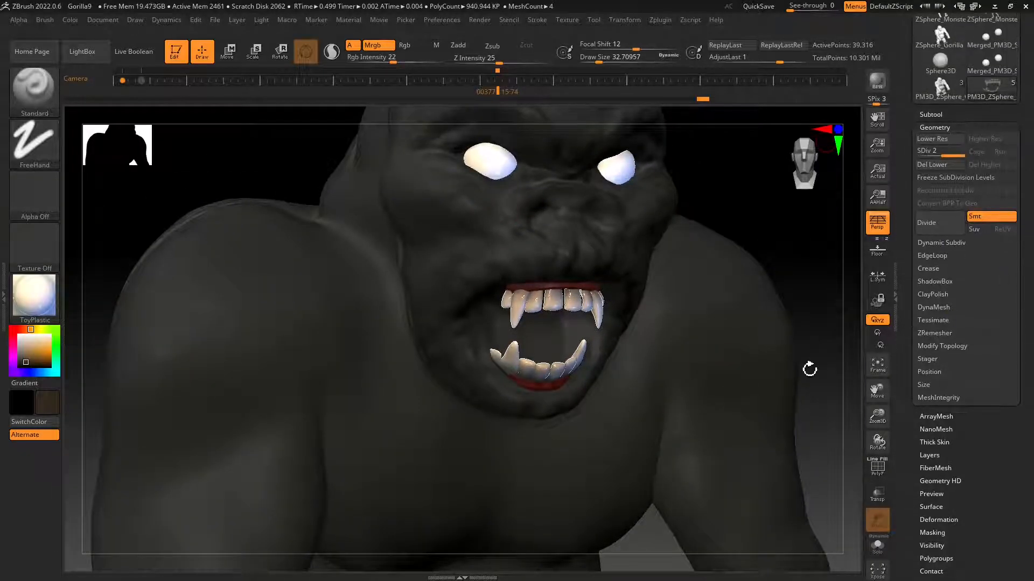
{"action": "left_click", "coordinate": [797, 161]}
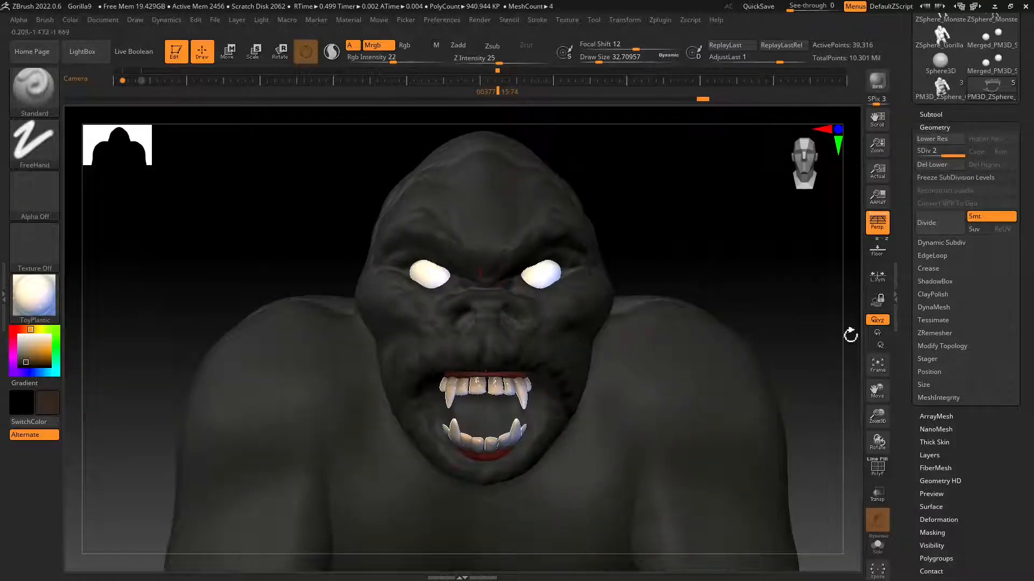
{"action": "left_click", "coordinate": [876, 226]}
{"action": "right_click_drag", "start_coordinate": [491, 346], "coordinate": [458, 389], "text": "ctrl"}
{"action": "right_click_drag", "start_coordinate": [517, 263], "coordinate": [520, 365], "text": "alt"}
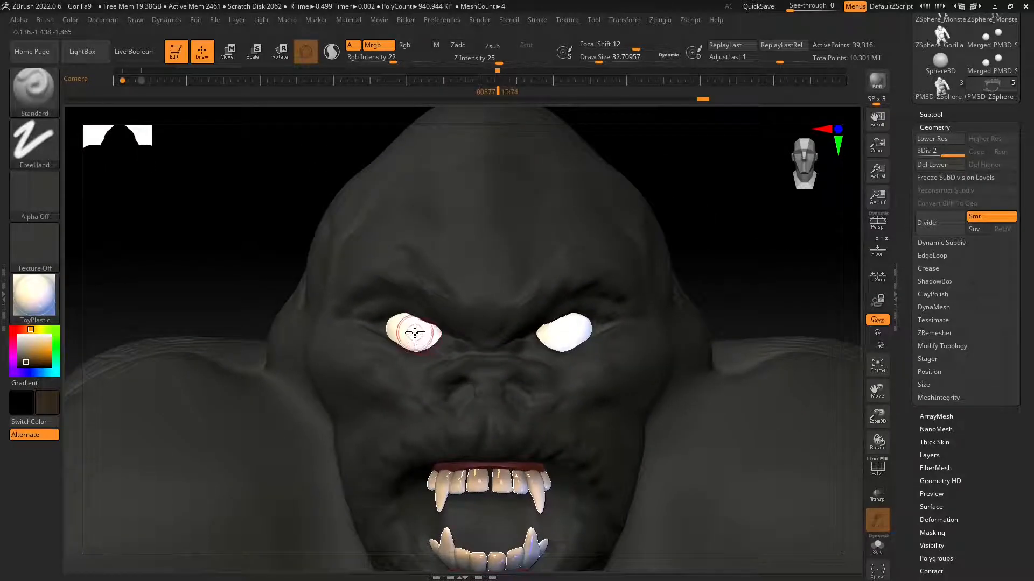
{"action": "left_click", "coordinate": [931, 115]}
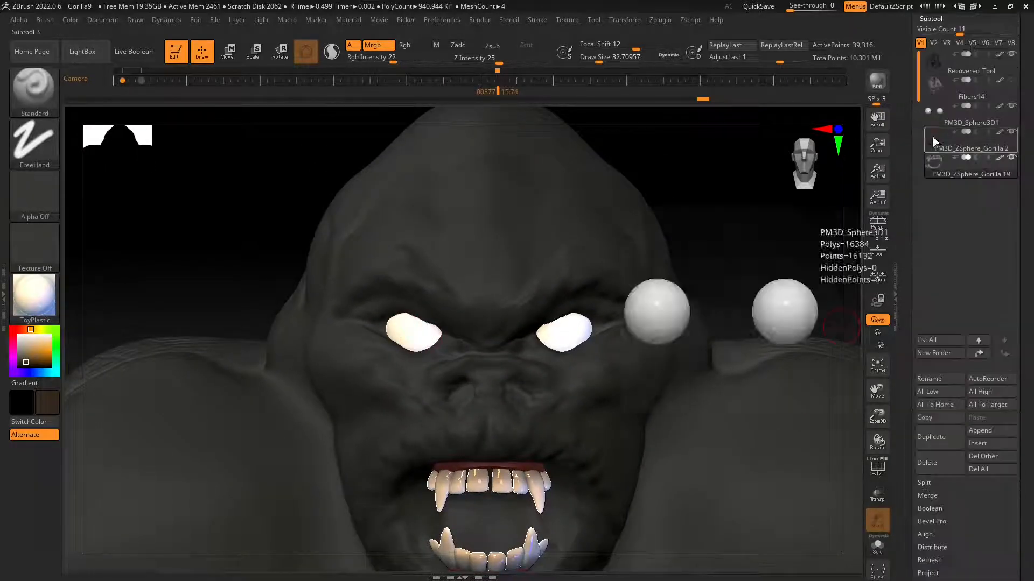
{"action": "left_click", "coordinate": [930, 118]}
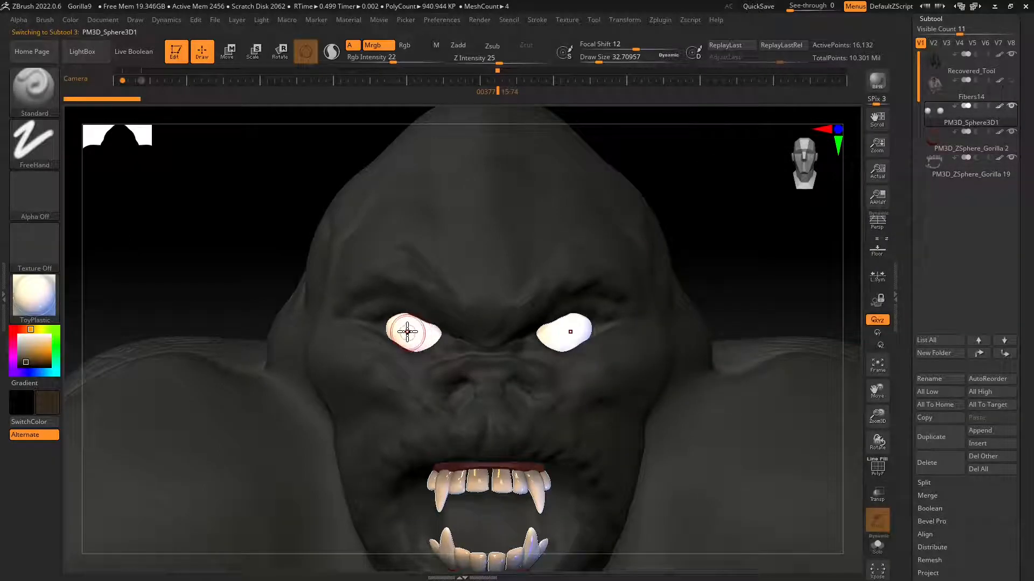
Choose the DragRect stroke, set Rgb Intensity to 46 and fill the eyes with a pale pink.
{"action": "left_click", "coordinate": [34, 143]}
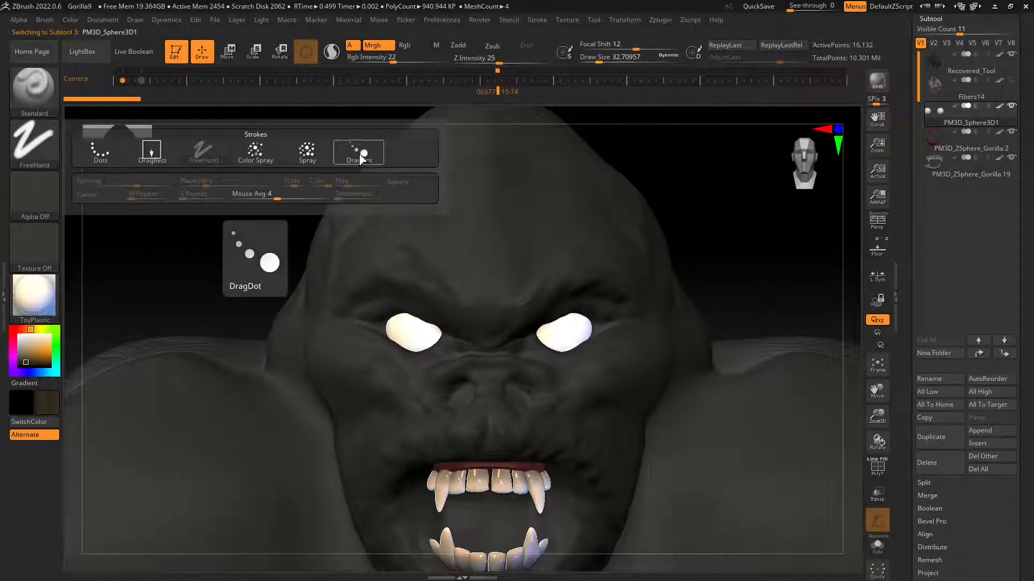
{"action": "left_click", "coordinate": [150, 153]}
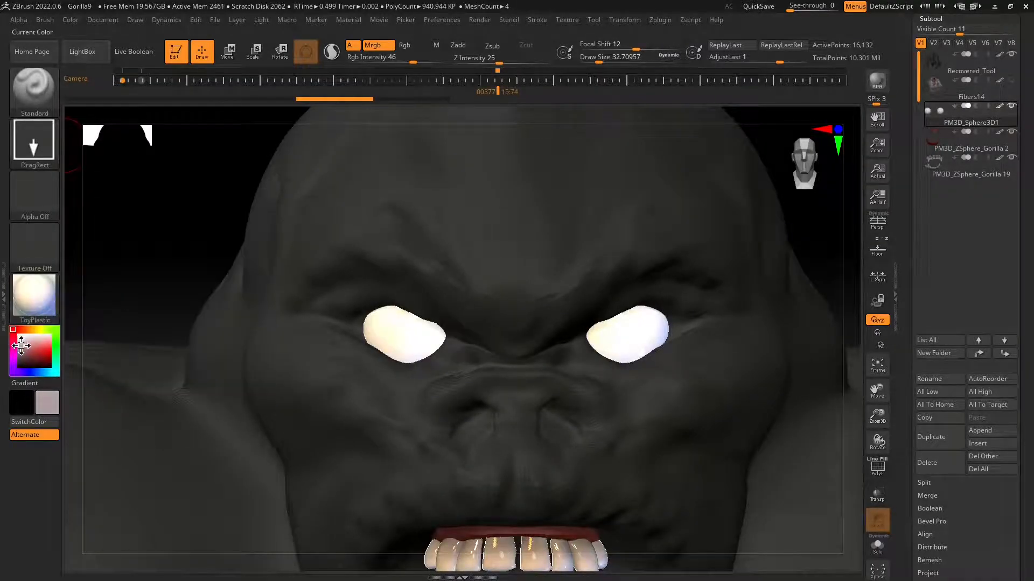
{"action": "left_click", "coordinate": [76, 21]}
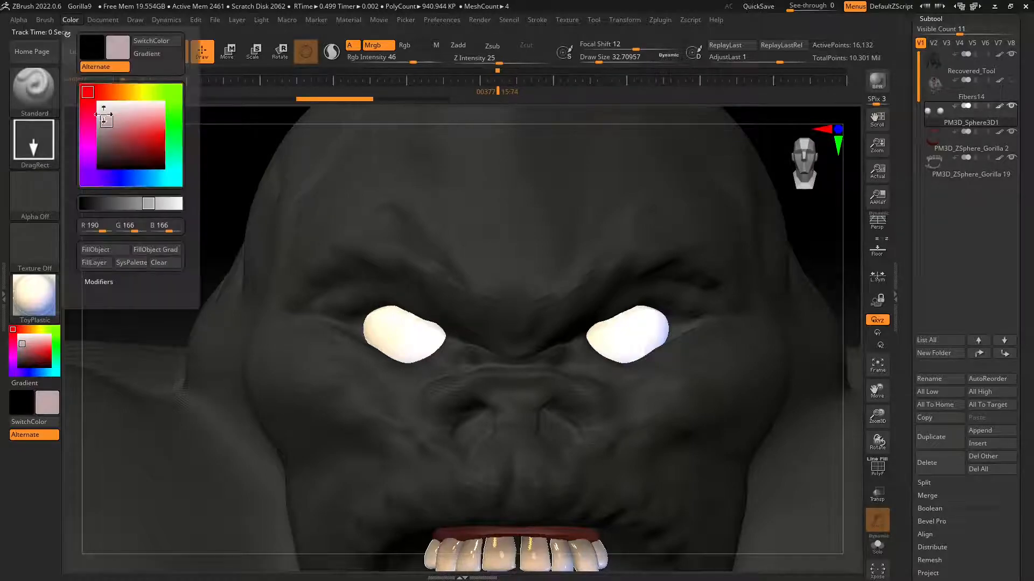
{"action": "left_click", "coordinate": [92, 248]}
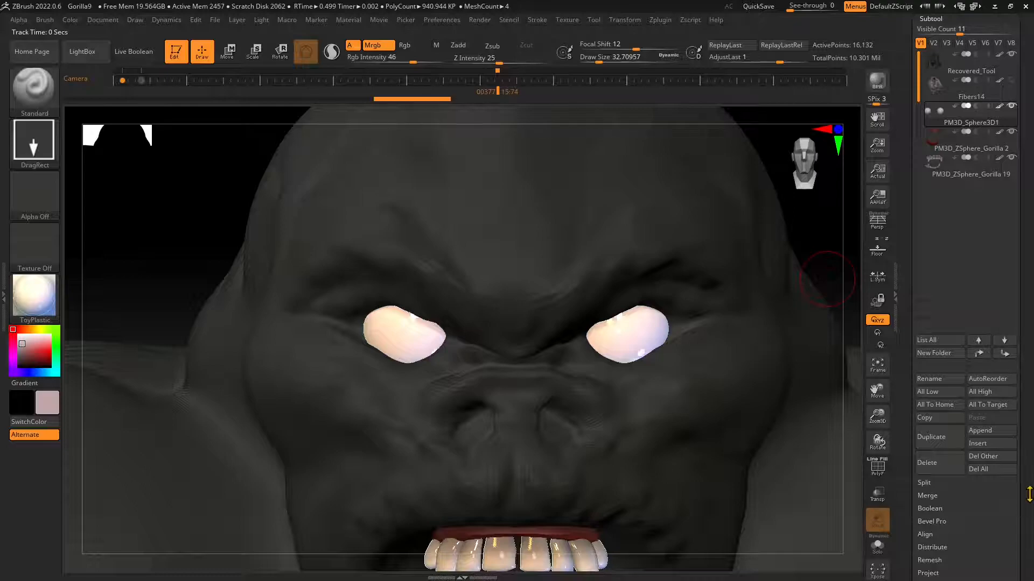
Divide the eye spheres once to subdivision level 2.
{"action": "scroll", "coordinate": [1029, 494], "scroll_direction": "down", "scroll_amount": 6}
{"action": "left_click", "coordinate": [937, 322]}
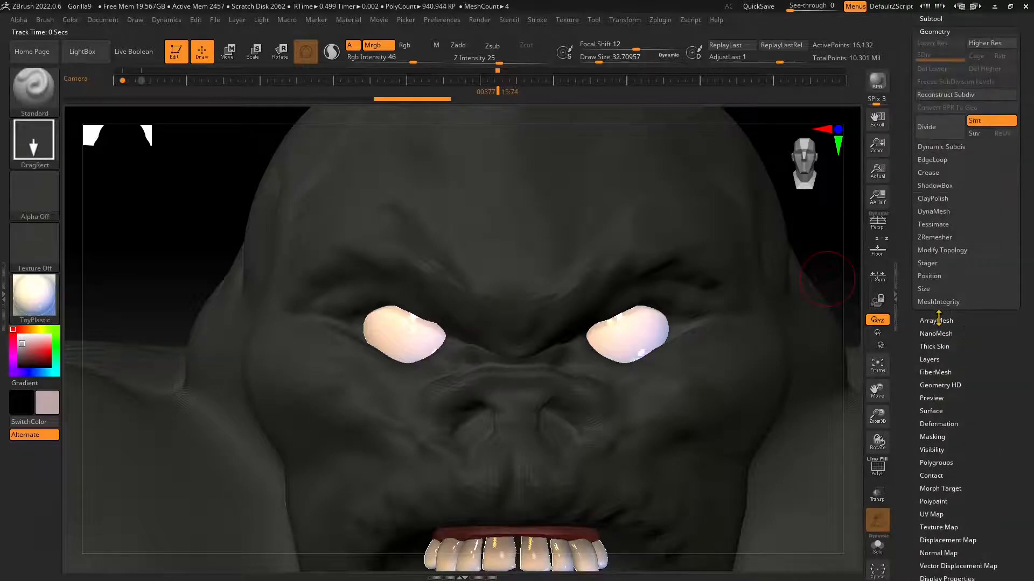
{"action": "left_click", "coordinate": [934, 139]}
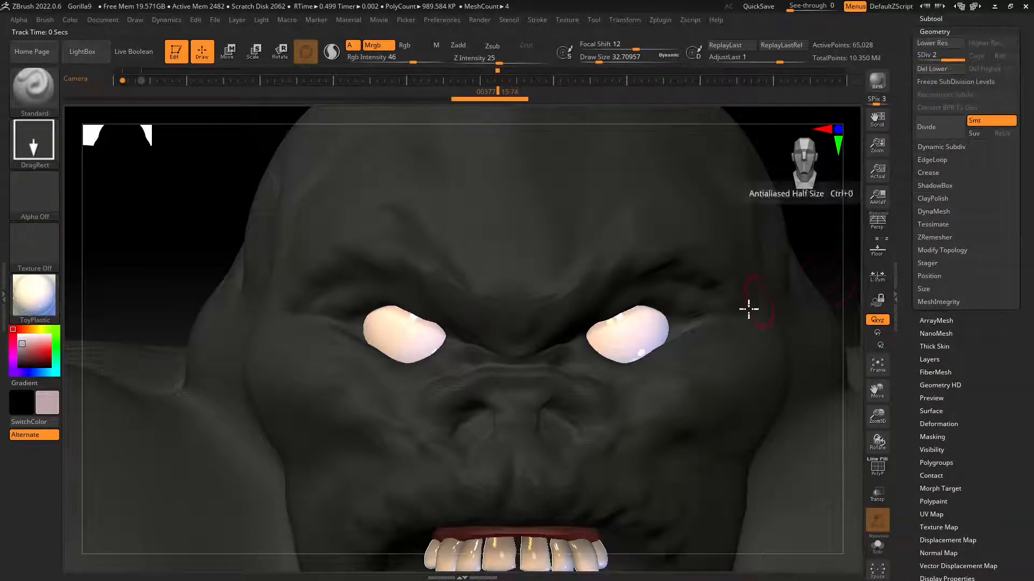
{"action": "scroll", "coordinate": [1027, 169], "scroll_direction": "up", "scroll_amount": 7}
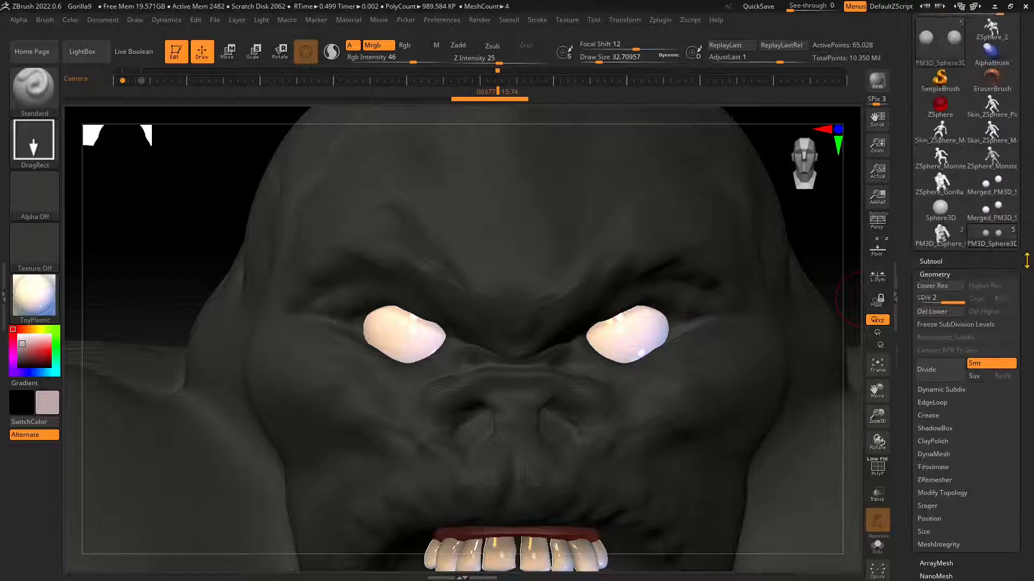